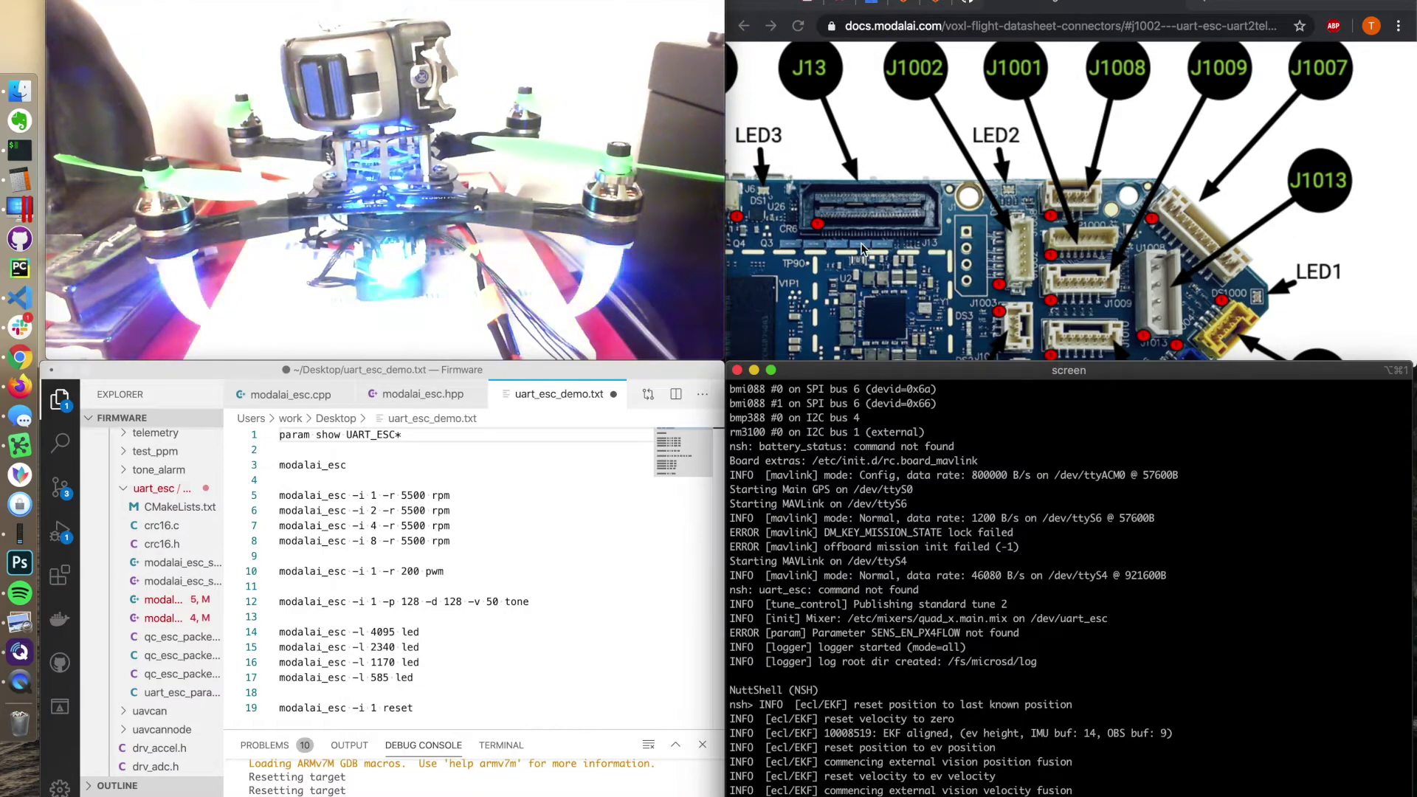
Run param show UART_ESC* to list baud 250000, config 1, motor mapping 3/2/4/1 and RPM 5500–15000.
{"action": "mouse_move", "coordinate": [466, 242]}
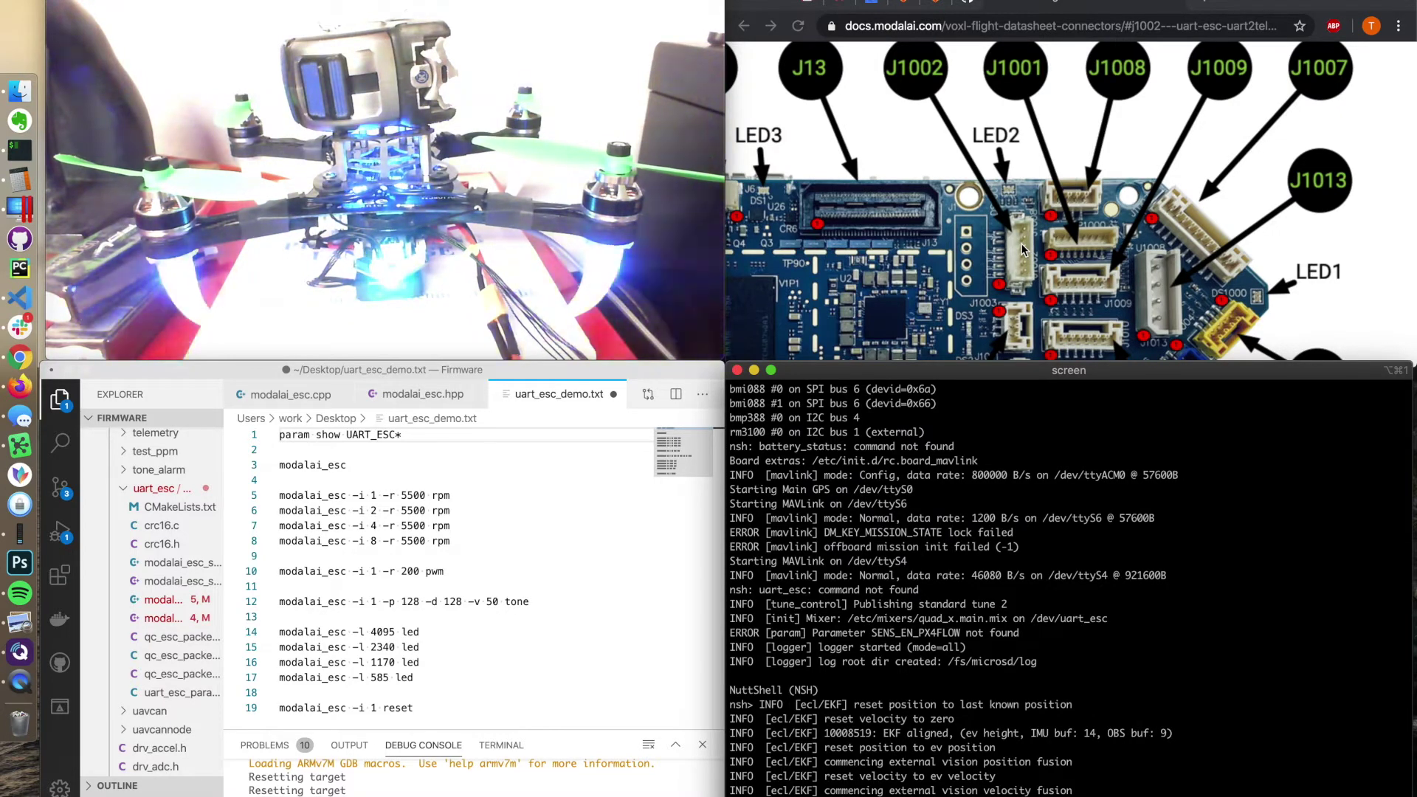
{"action": "mouse_move", "coordinate": [512, 298]}
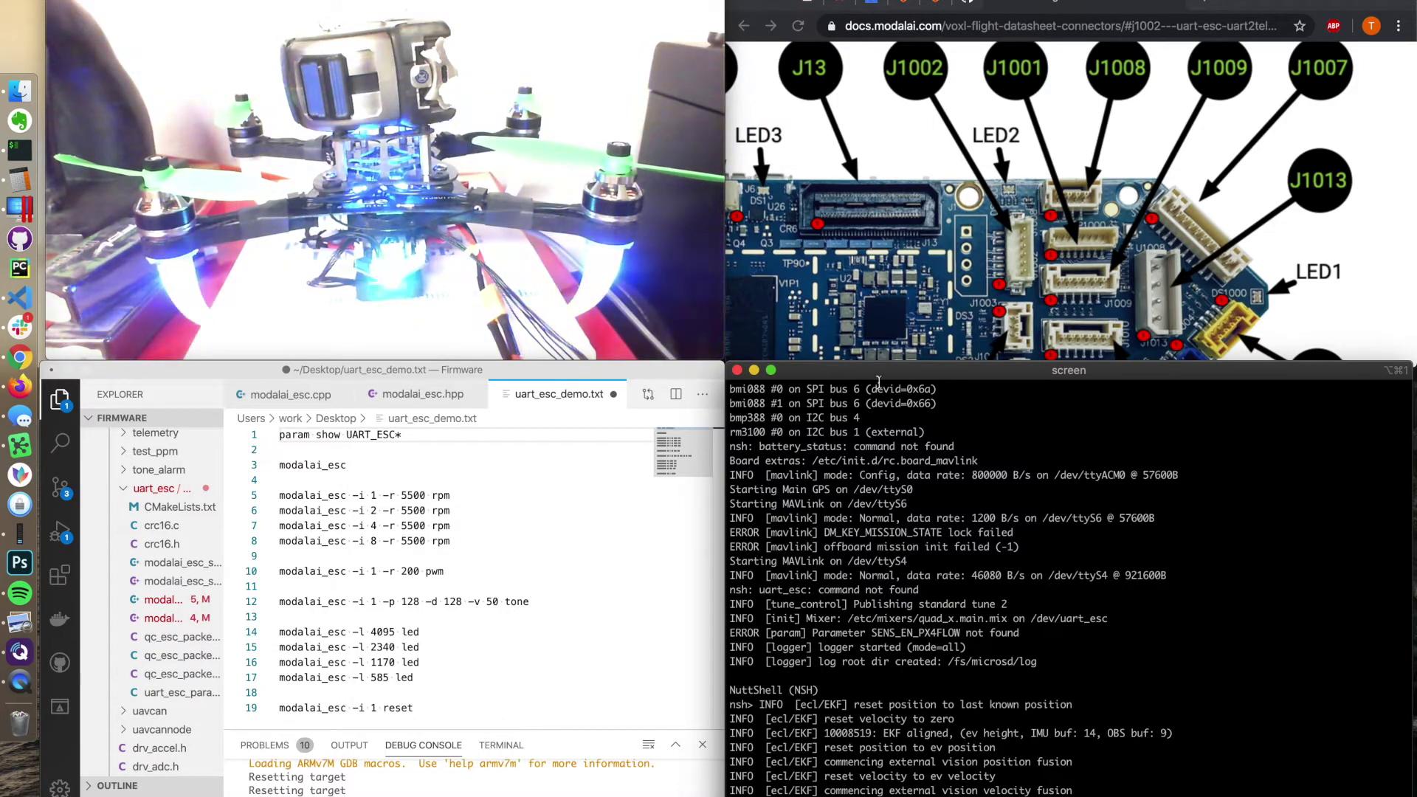
{"action": "key", "text": "Return"}
{"action": "key", "text": "Return"}
{"action": "key", "text": "Return"}
{"action": "key", "text": "Return"}
{"action": "key", "text": "Return"}
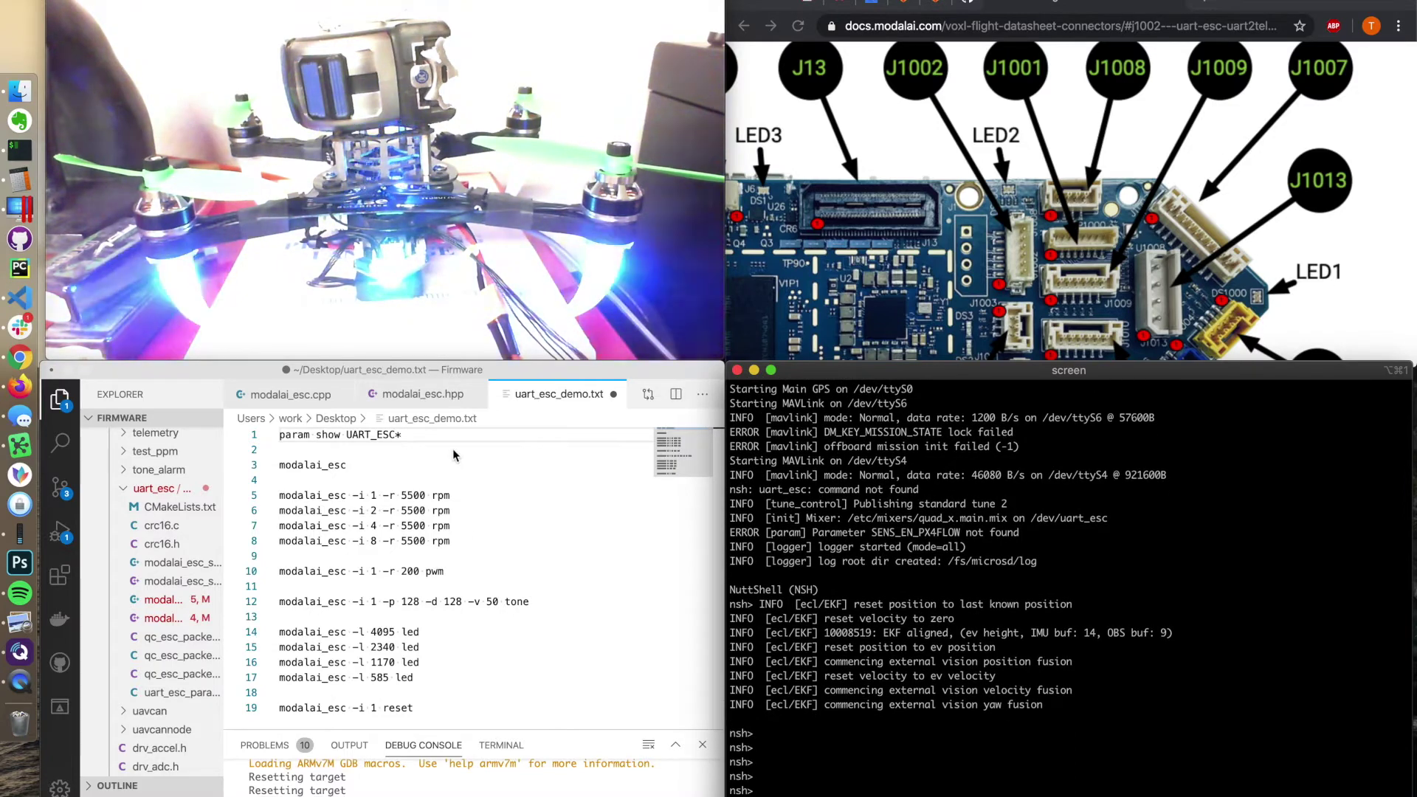
{"action": "left_click", "coordinate": [453, 440]}
{"action": "triple_click", "coordinate": [453, 440]}
{"action": "key", "text": "super+c"}
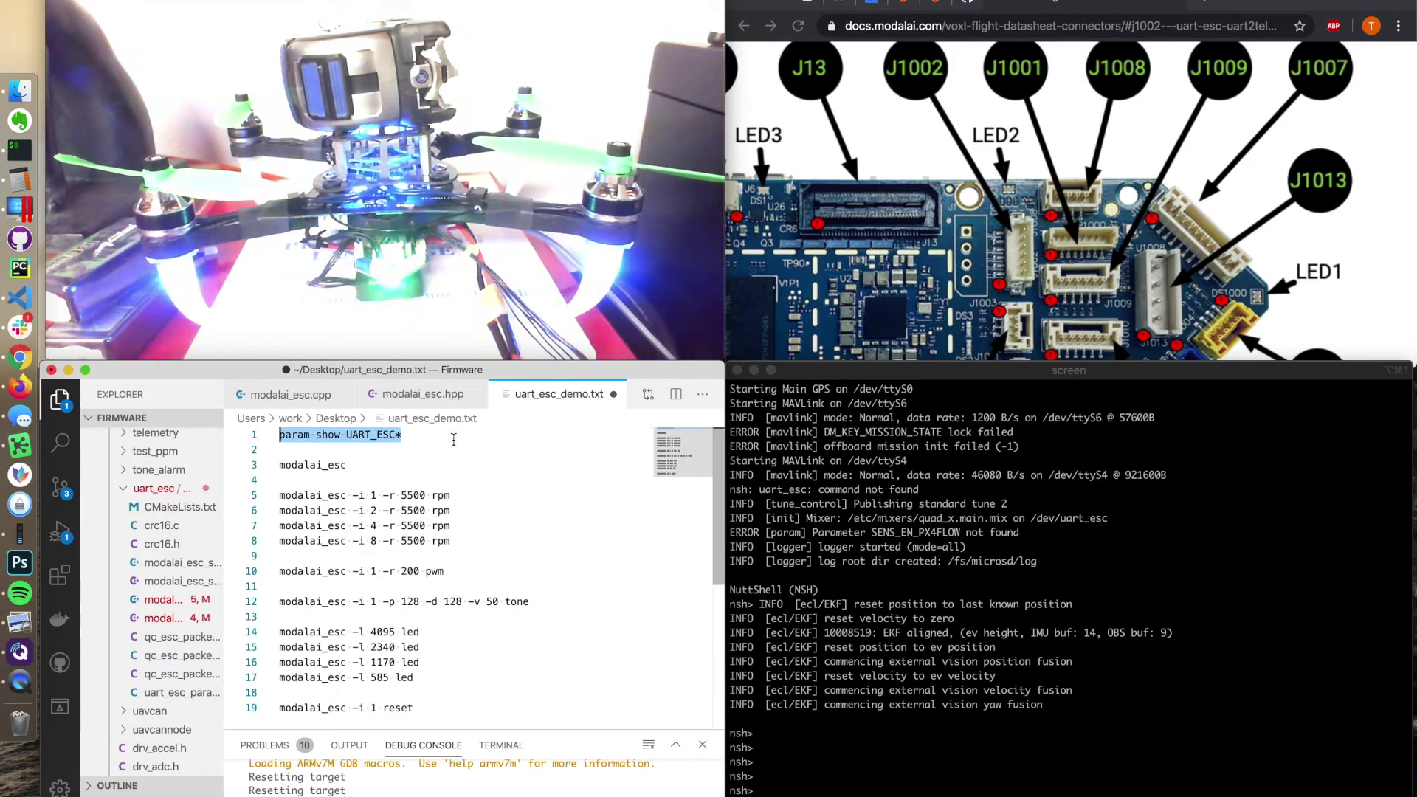
{"action": "left_click", "coordinate": [928, 613]}
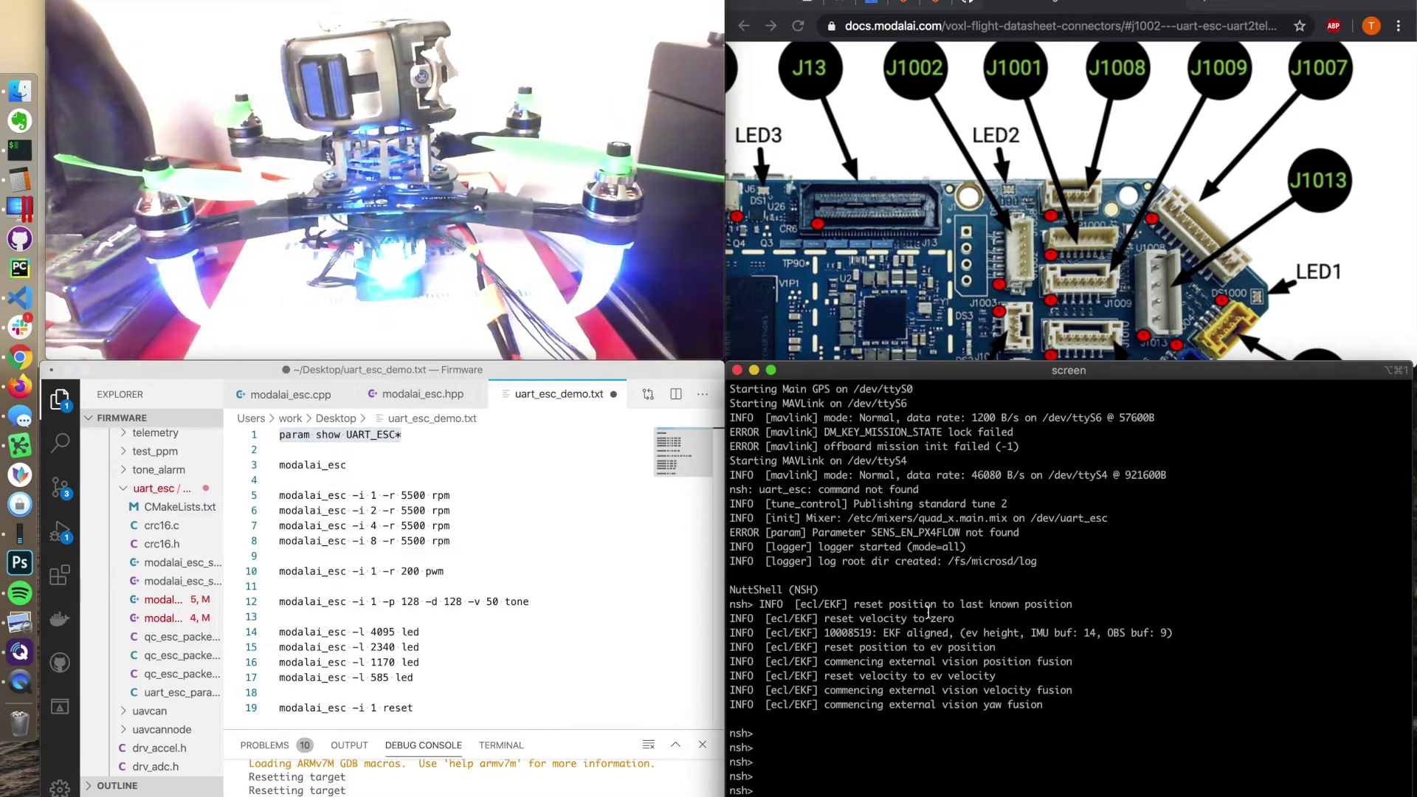
{"action": "key", "text": "super+v"}
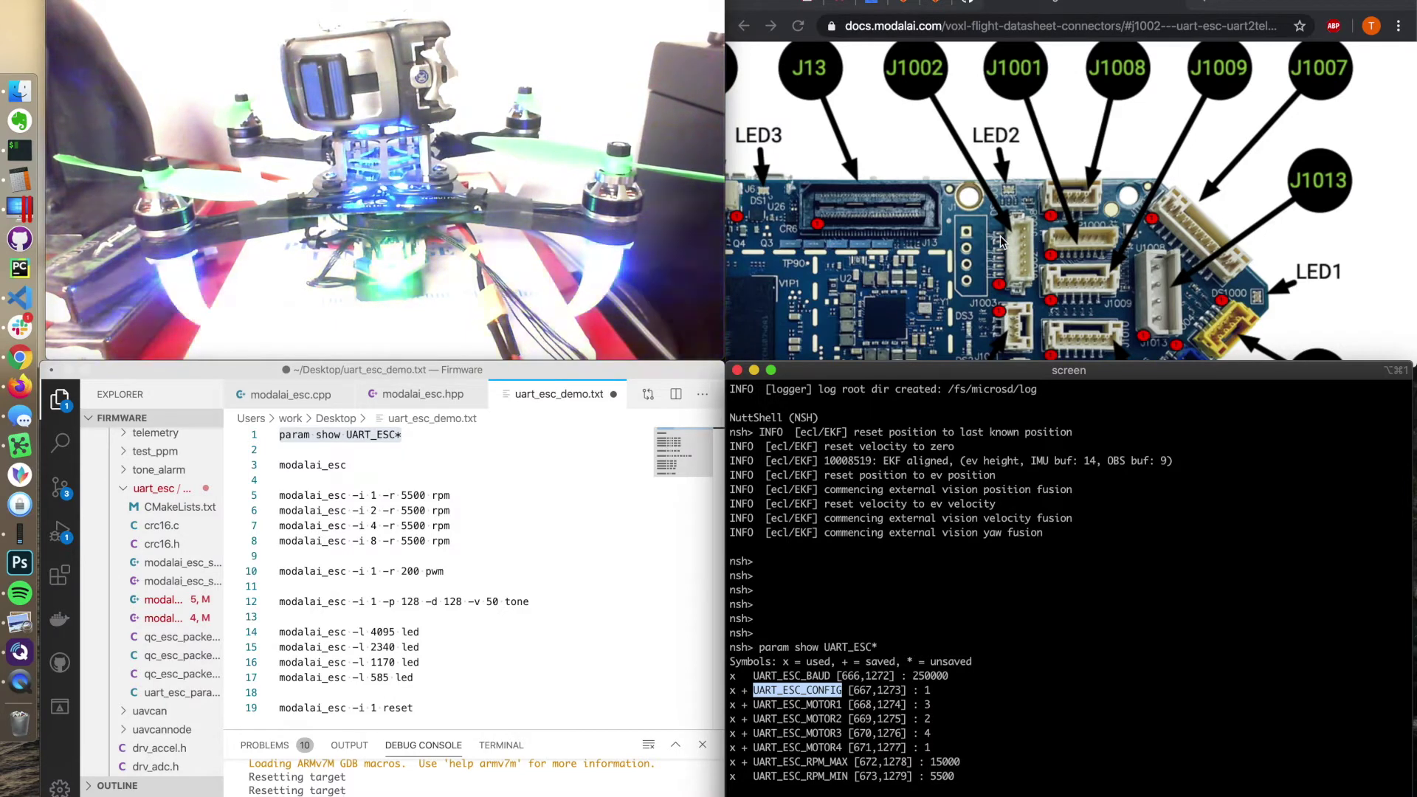
{"action": "left_click", "coordinate": [936, 751]}
{"action": "left_click_drag", "start_coordinate": [936, 751], "coordinate": [735, 704]}
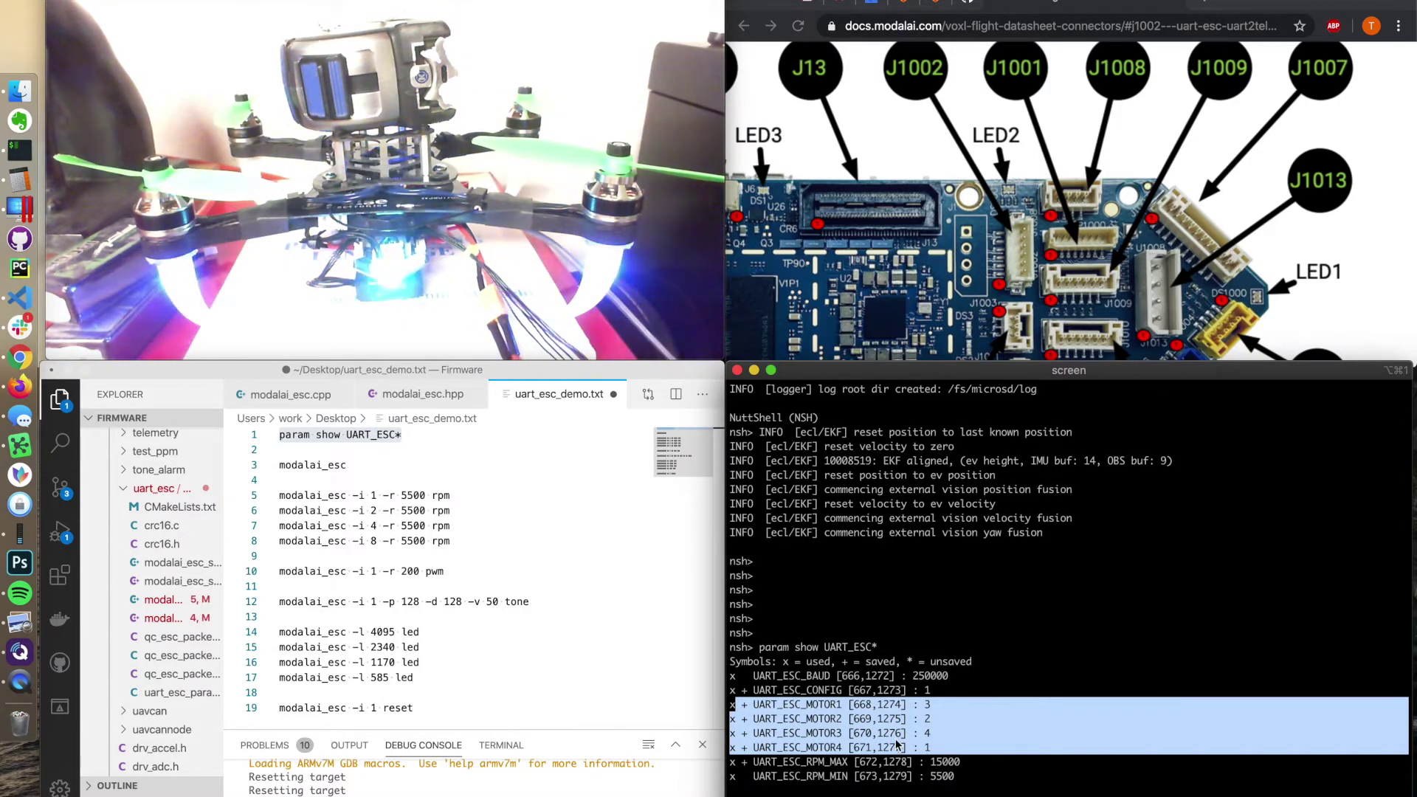
{"action": "mouse_move", "coordinate": [670, 140]}
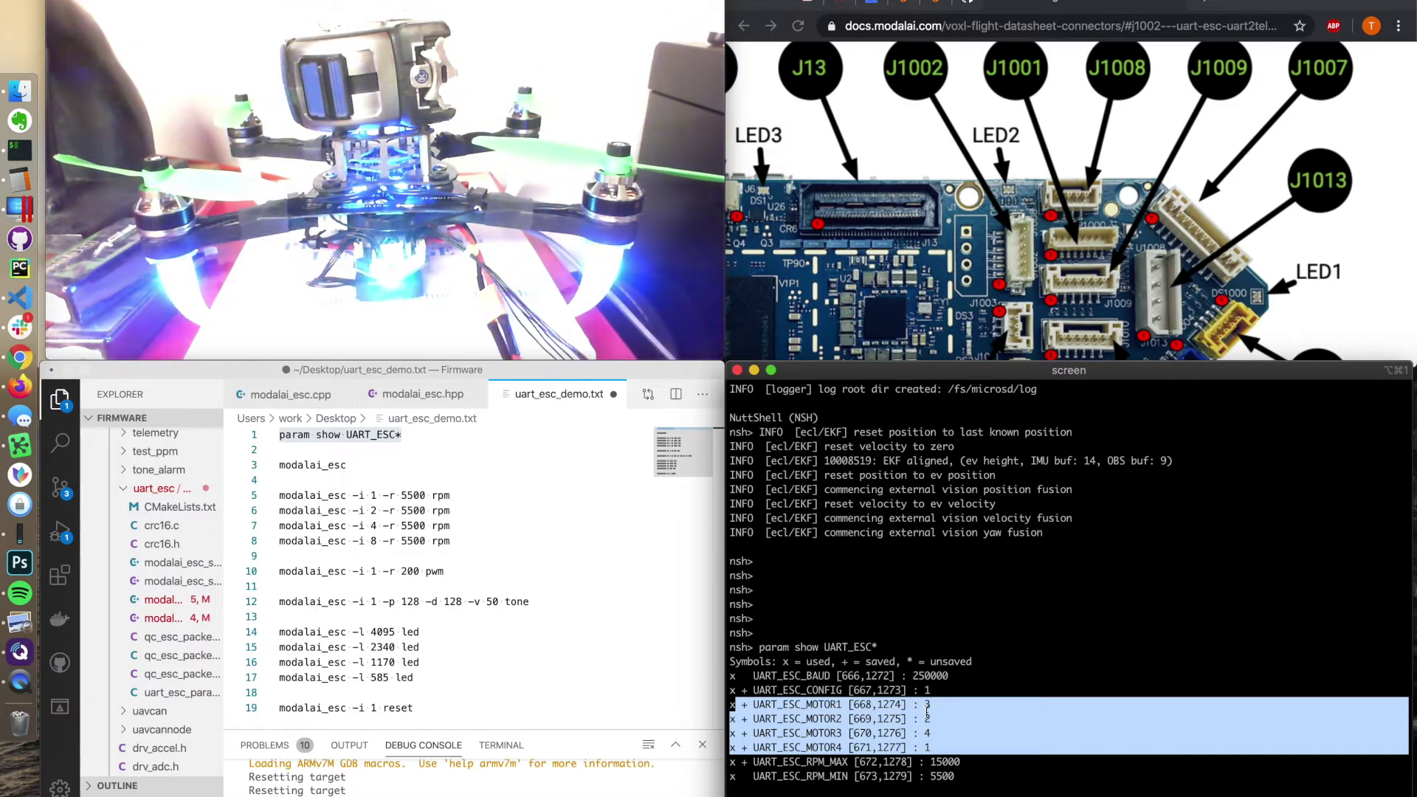
{"action": "left_click", "coordinate": [951, 749]}
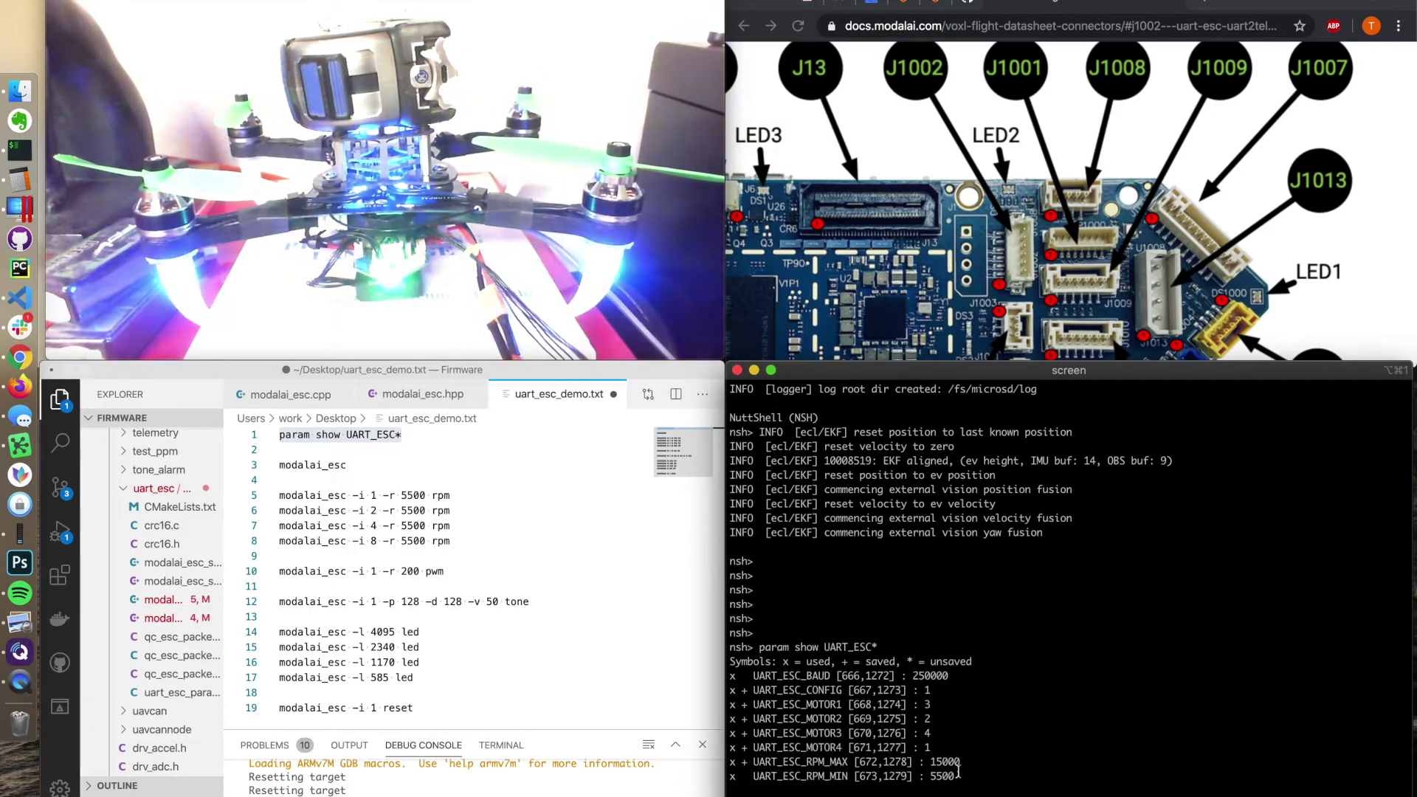
{"action": "left_click_drag", "start_coordinate": [731, 756], "coordinate": [1406, 781]}
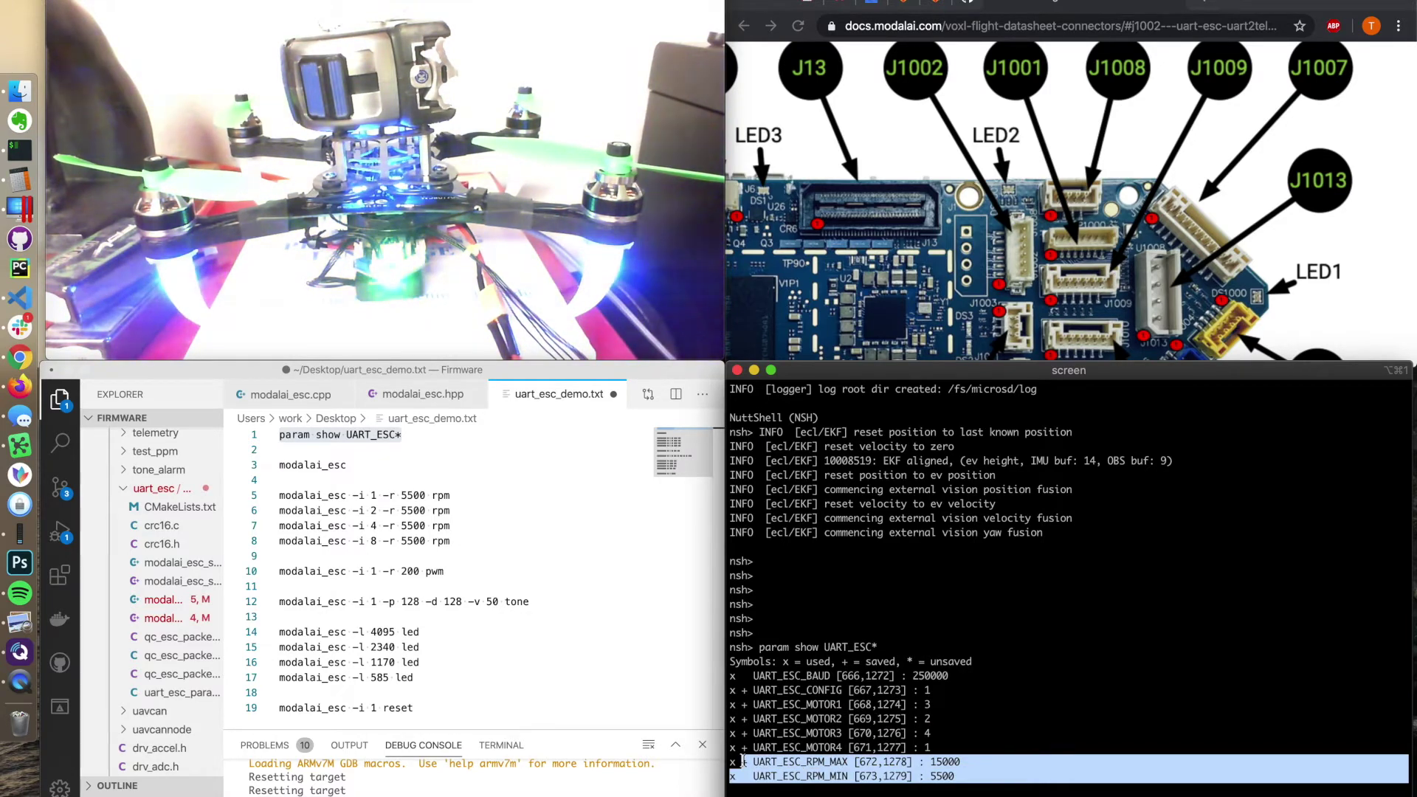
{"action": "left_click", "coordinate": [928, 680]}
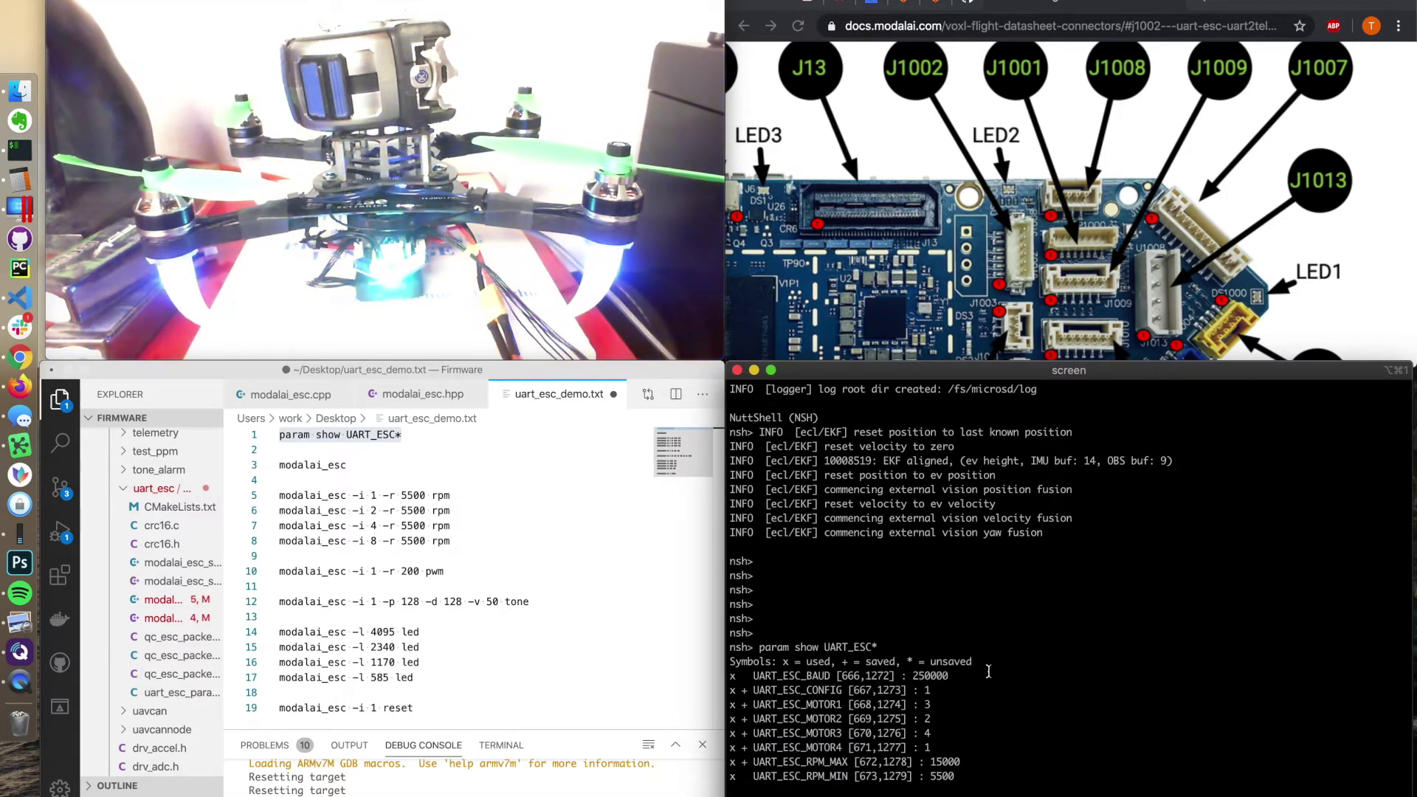
{"action": "left_click", "coordinate": [356, 466]}
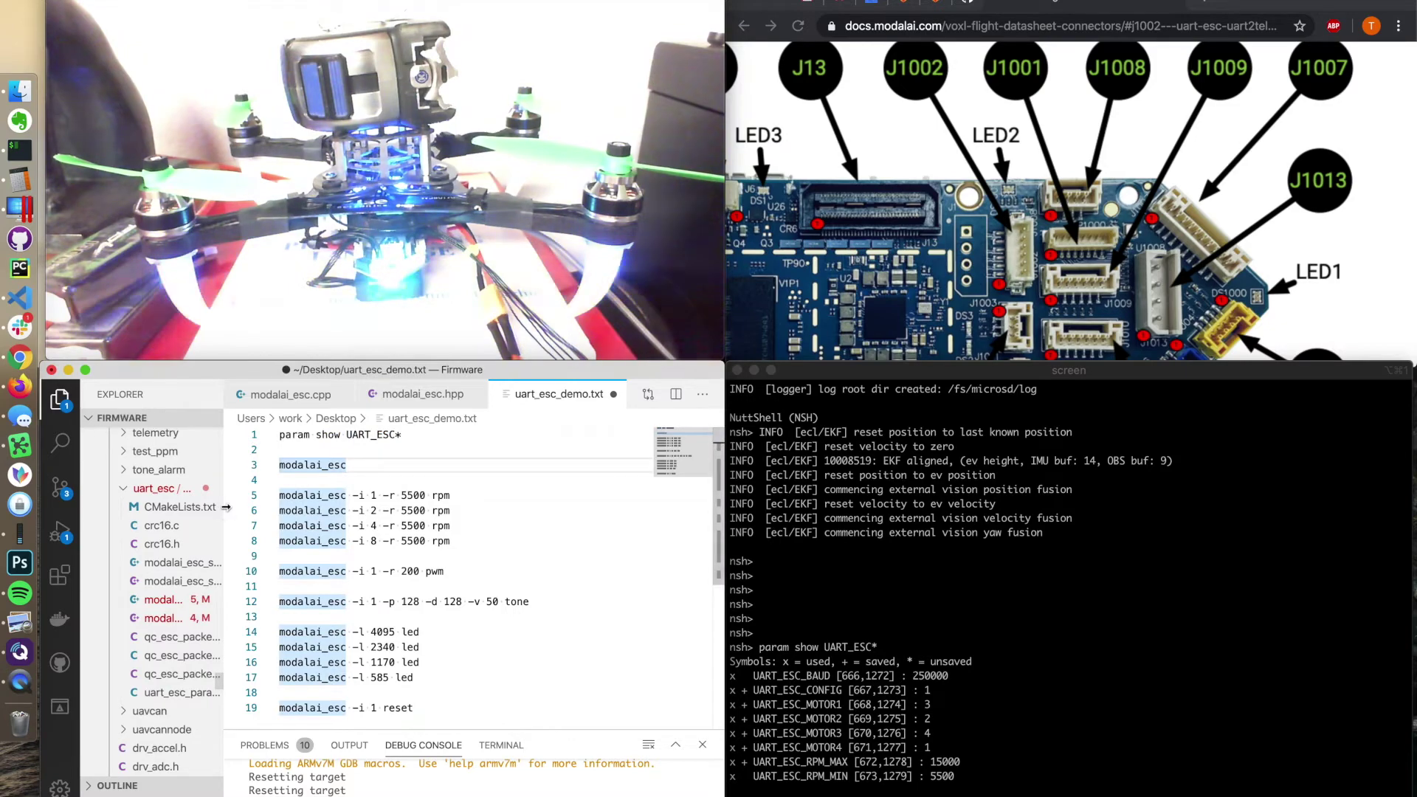
Run modalai_esc alone to print its usage for start, reset, version, rpm, pwm, tone and led.
{"action": "left_click_drag", "start_coordinate": [223, 504], "coordinate": [278, 504]}
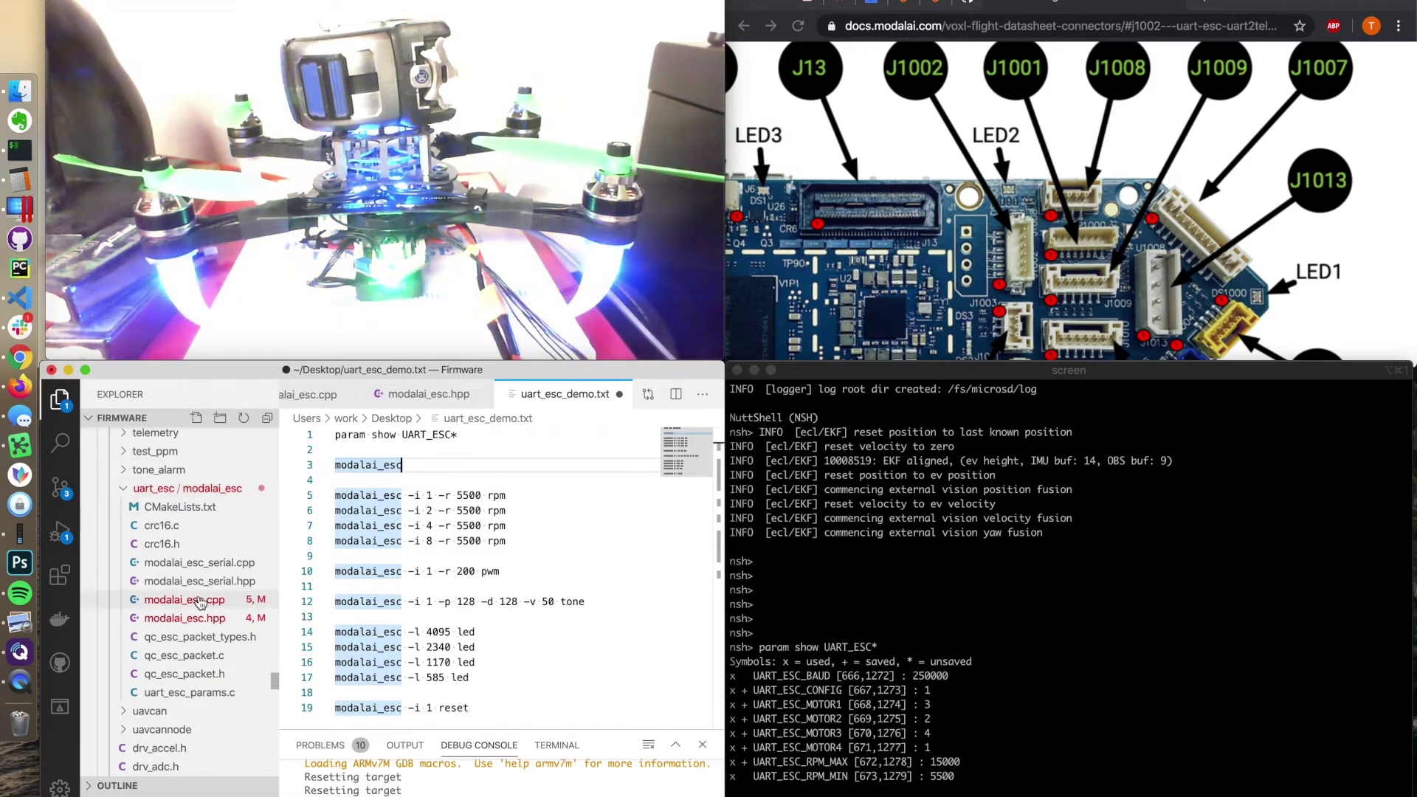
{"action": "left_click_drag", "start_coordinate": [278, 487], "coordinate": [223, 484]}
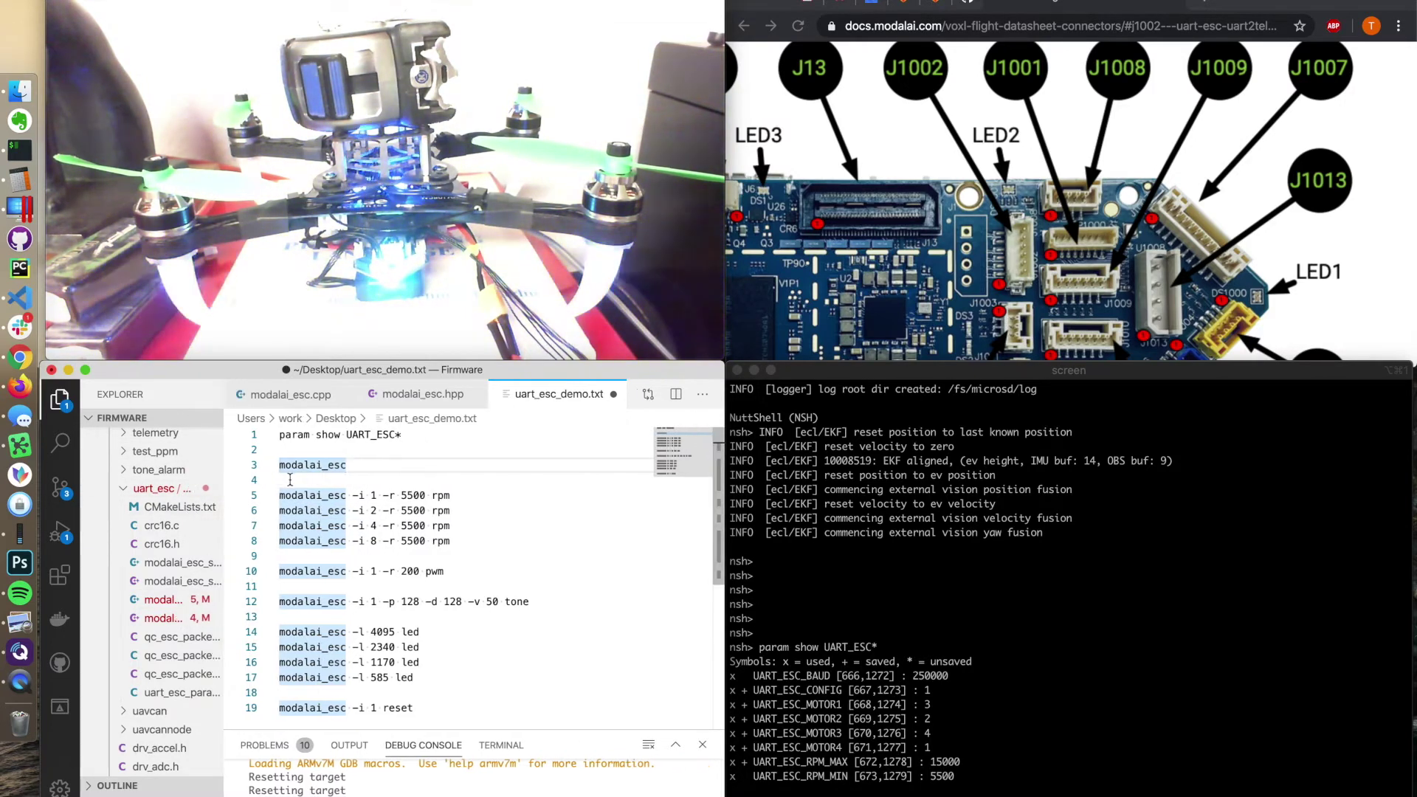
{"action": "key", "text": "super+c"}
{"action": "left_click", "coordinate": [991, 622]}
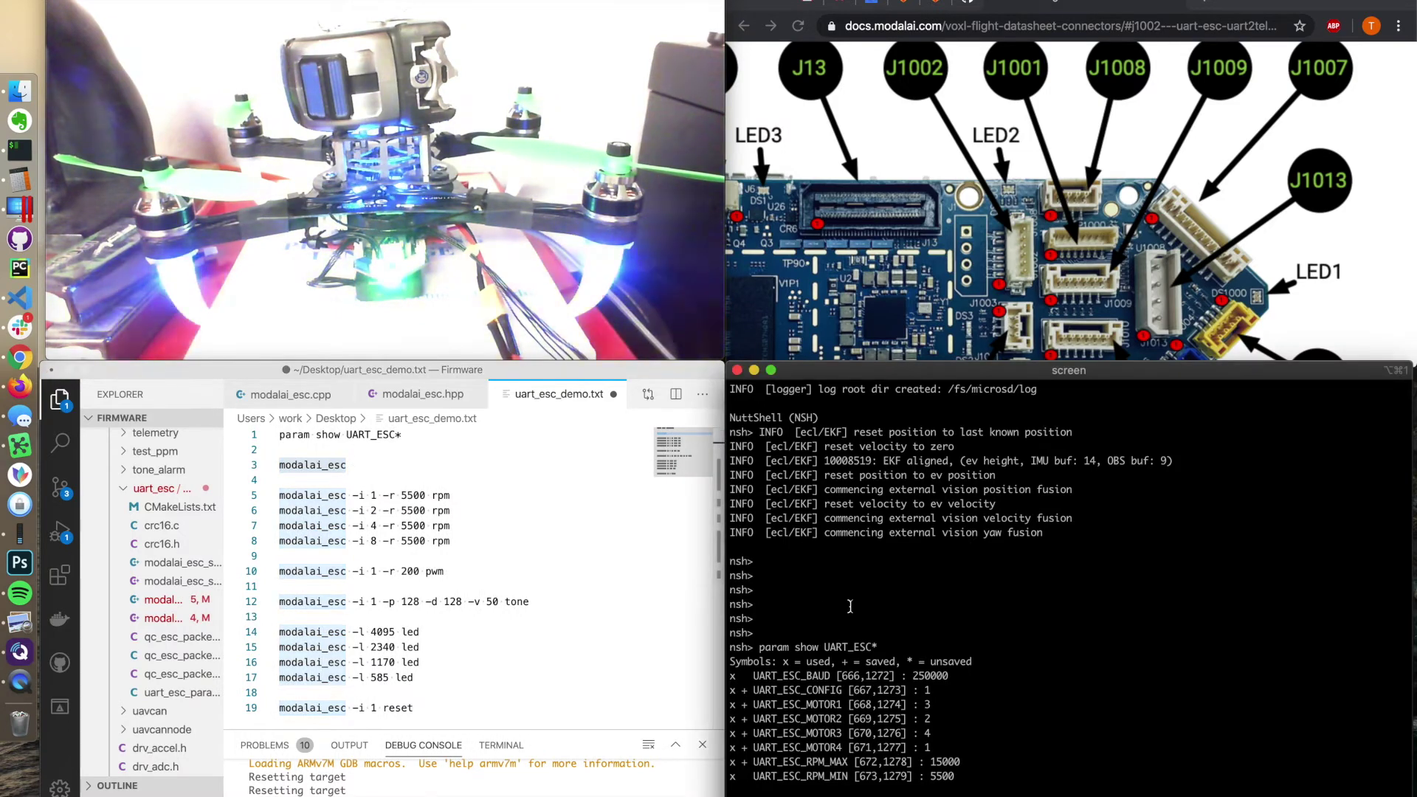
{"action": "key", "text": "super+v"}
{"action": "key", "text": "Return"}
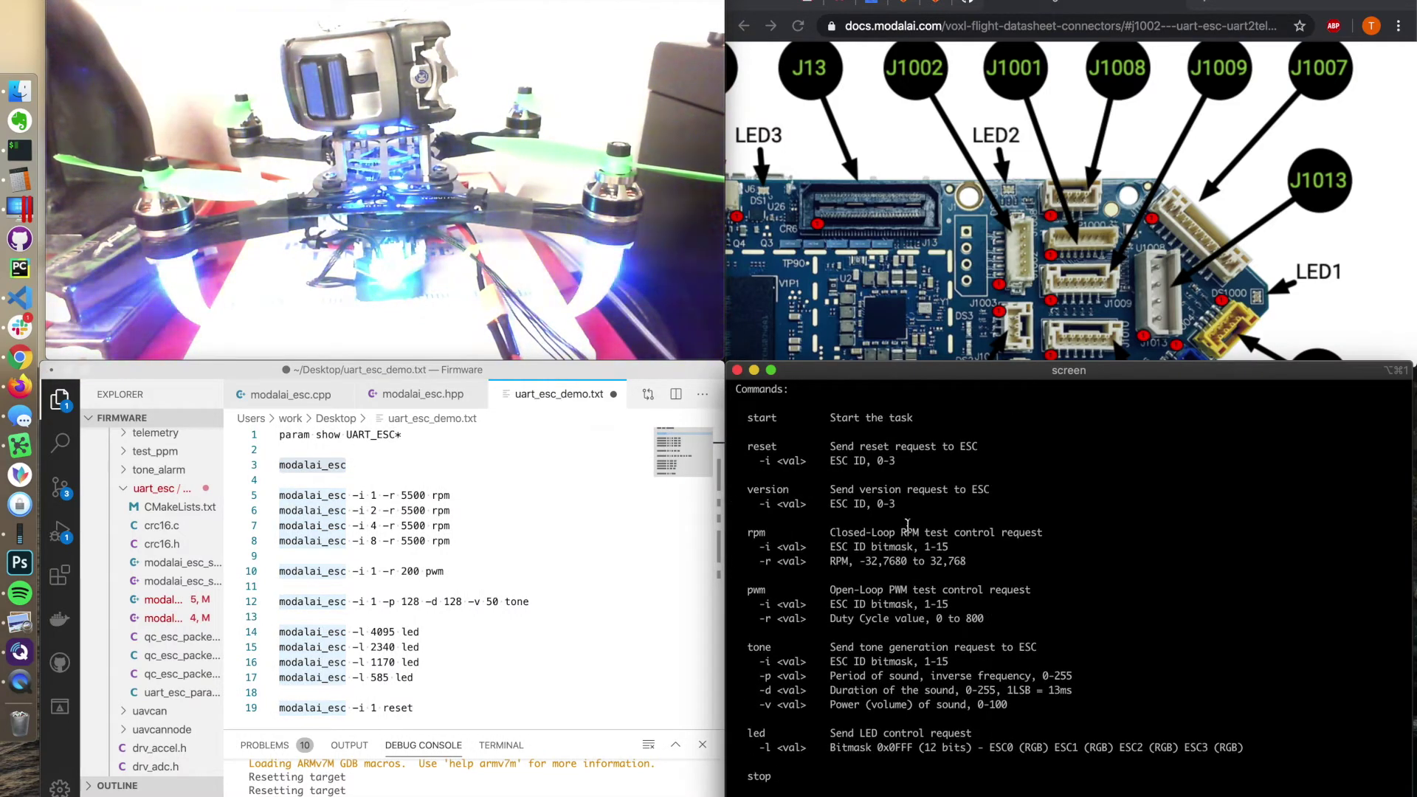
{"action": "left_click", "coordinate": [467, 496]}
Spin ESC masks 1 and 2 at 5500 rpm.
{"action": "key", "text": "super+shift+Left"}
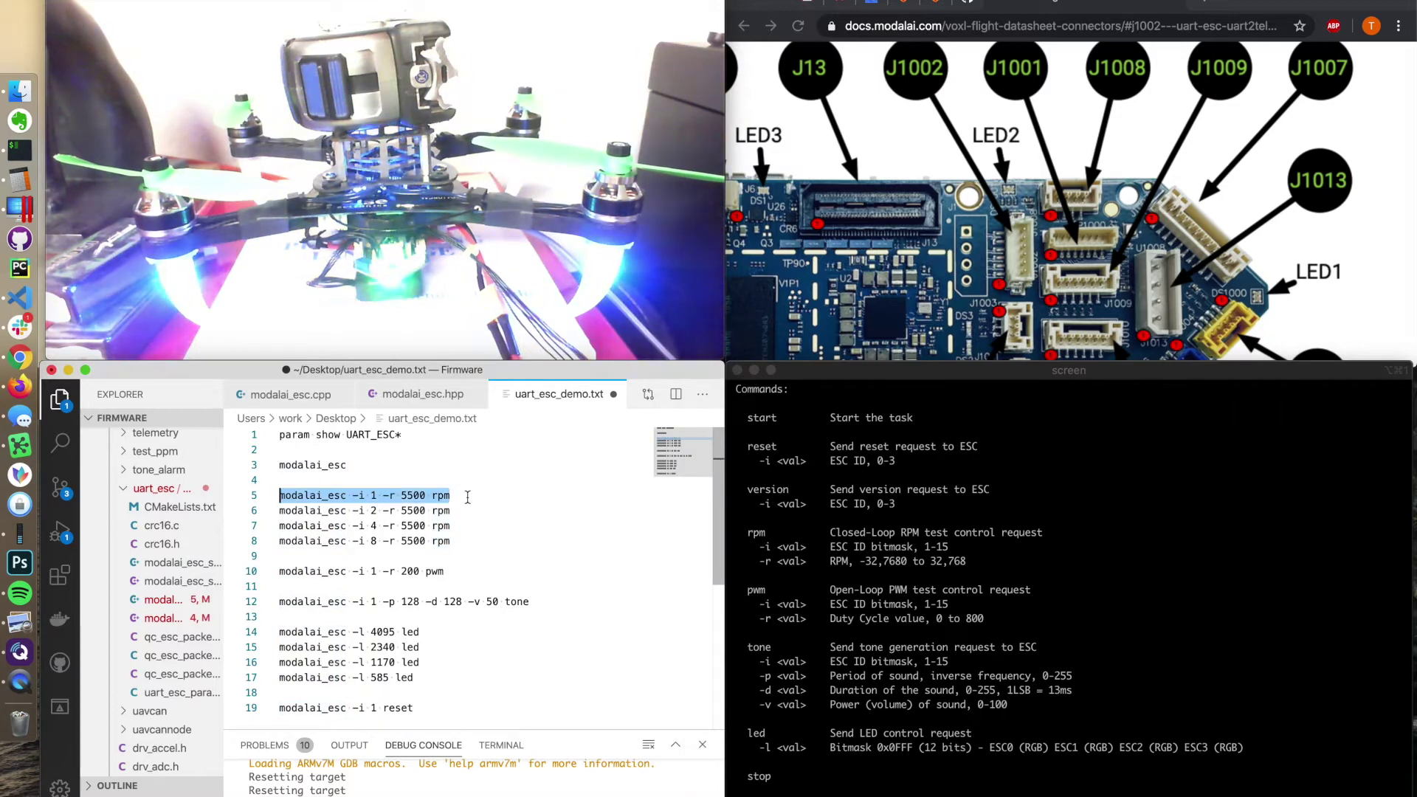
{"action": "left_click", "coordinate": [871, 611]}
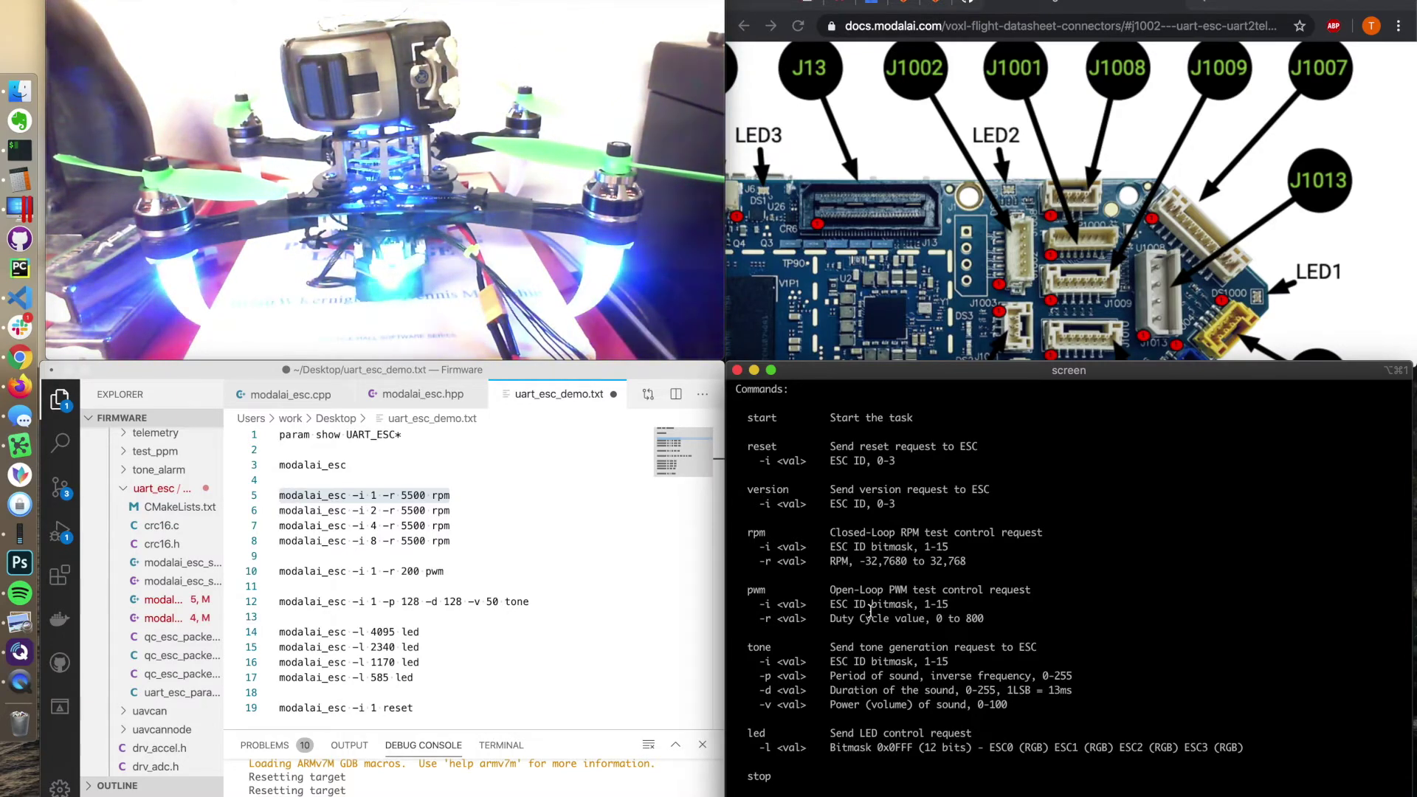
{"action": "key", "text": "super+v"}
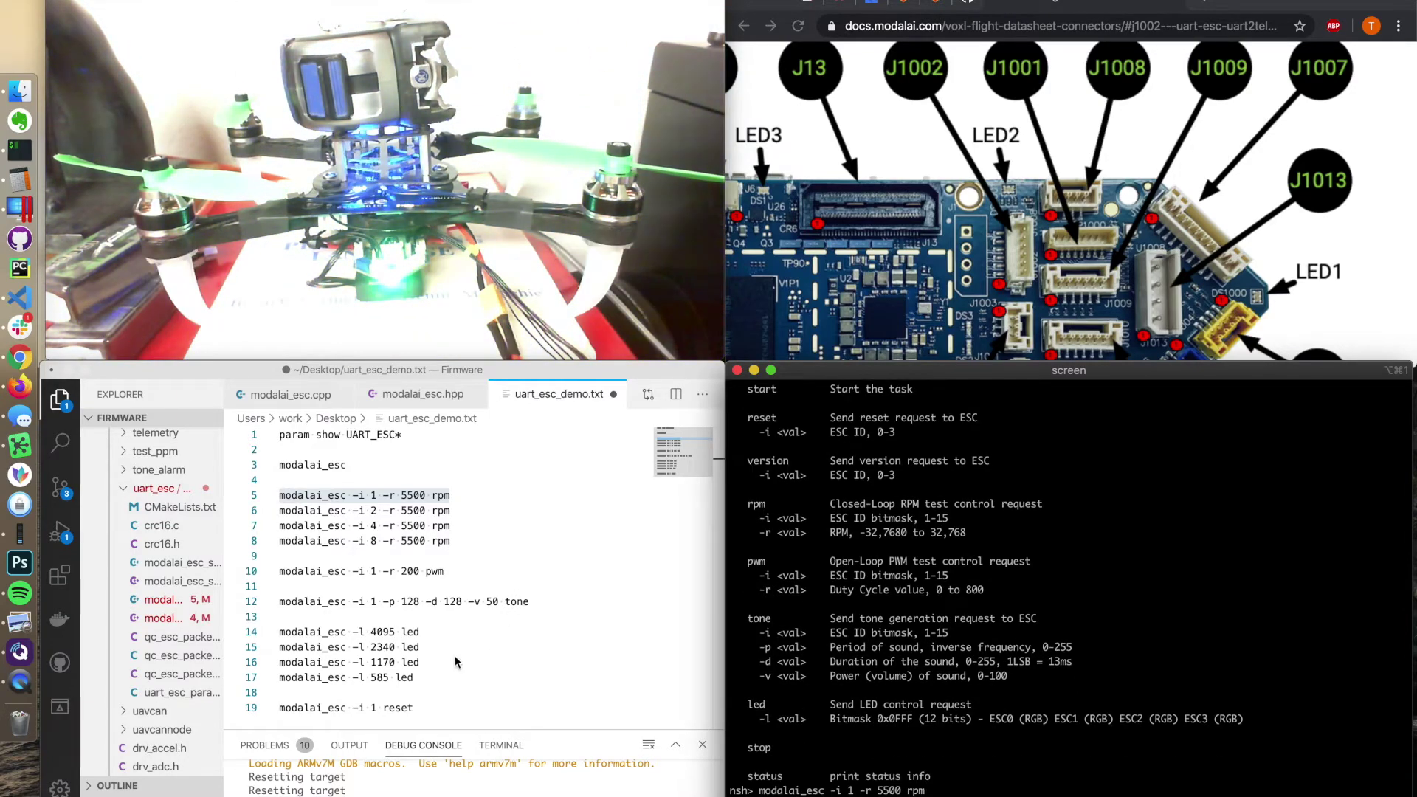
{"action": "left_click", "coordinate": [468, 512]}
{"action": "key", "text": "super+l"}
{"action": "key", "text": "super+c"}
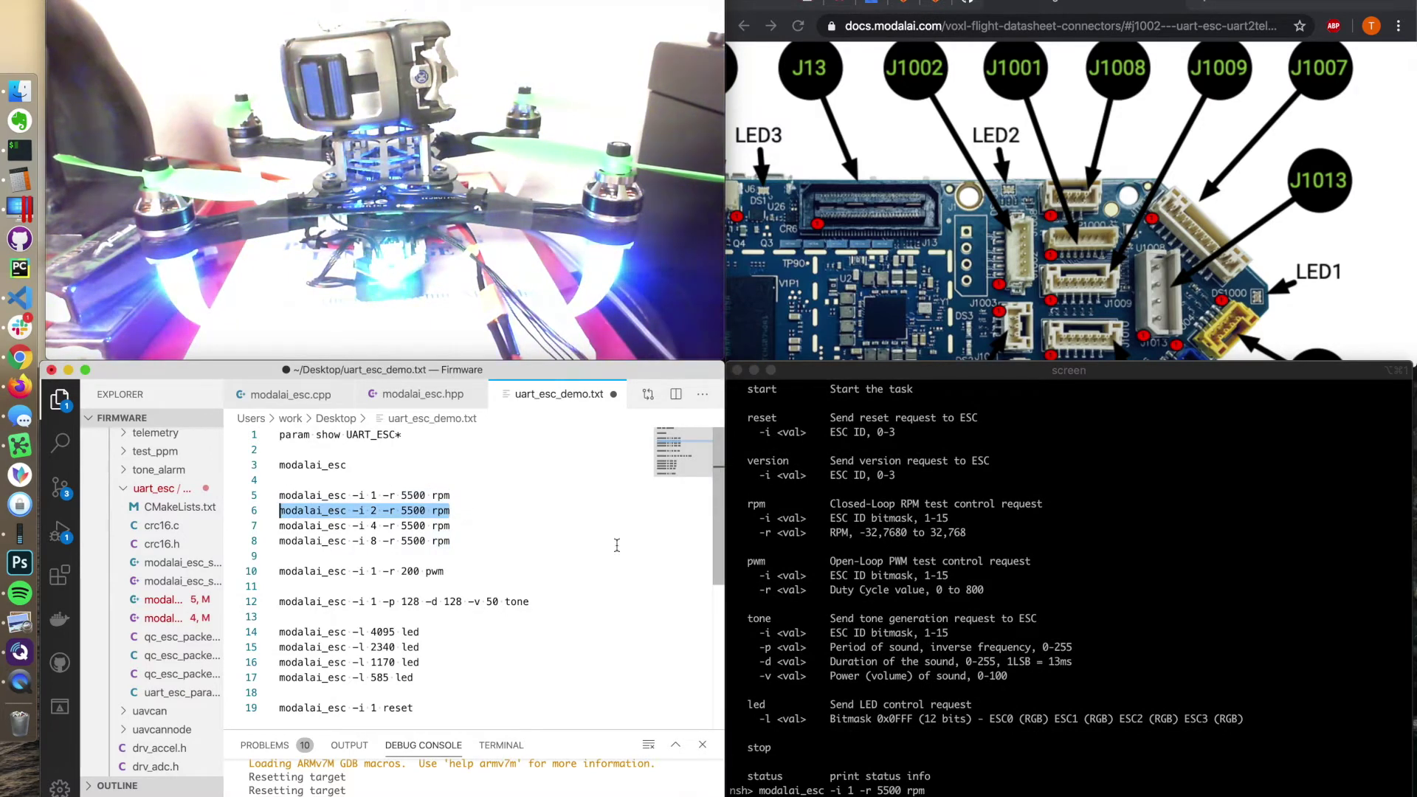
{"action": "key", "text": "super+Tab"}
{"action": "key", "text": "super+v"}
Spin ESC masks 4 and 8 at 5500 rpm.
{"action": "left_click", "coordinate": [474, 530]}
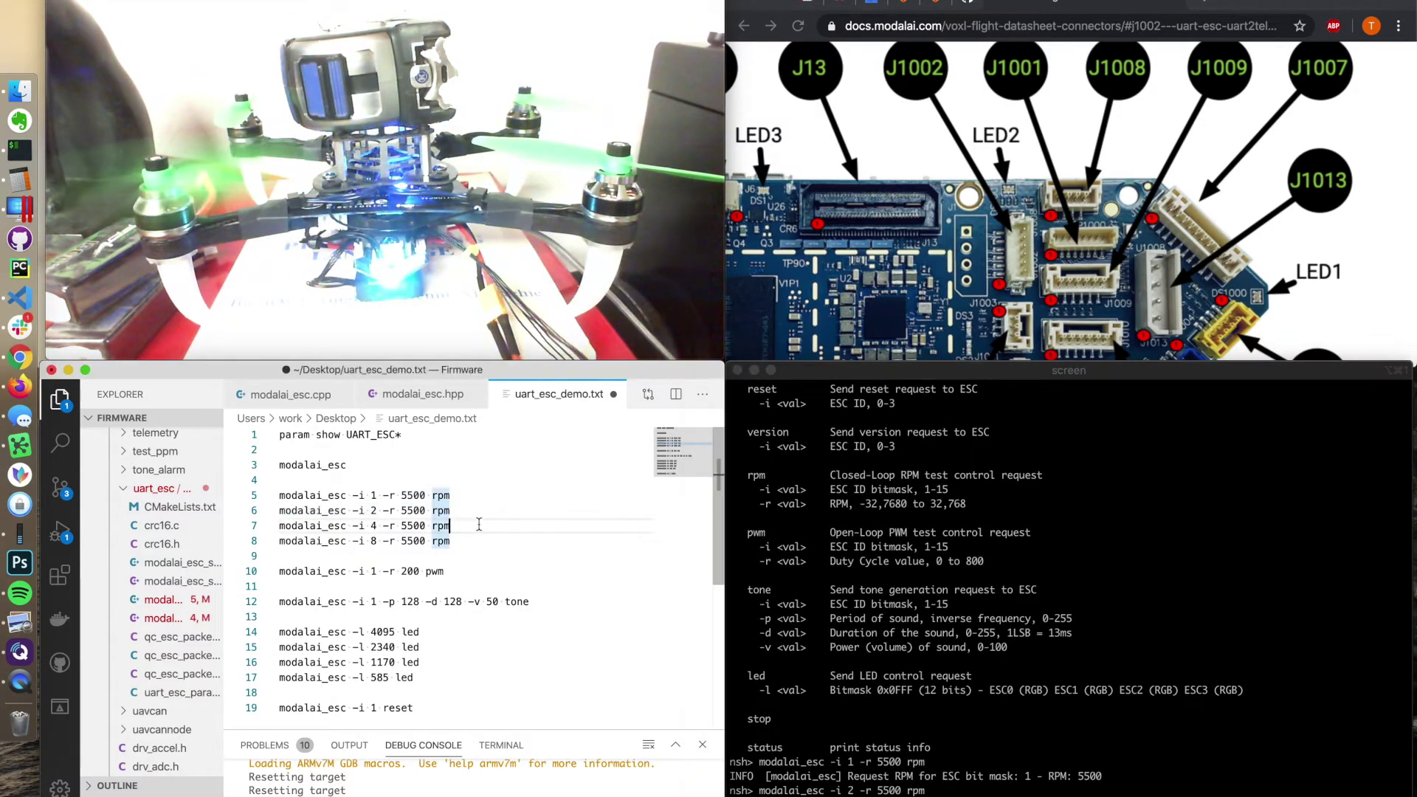
{"action": "key", "text": "super+l"}
{"action": "key", "text": "super+c"}
{"action": "key", "text": "super+Tab"}
{"action": "key", "text": "super+v"}
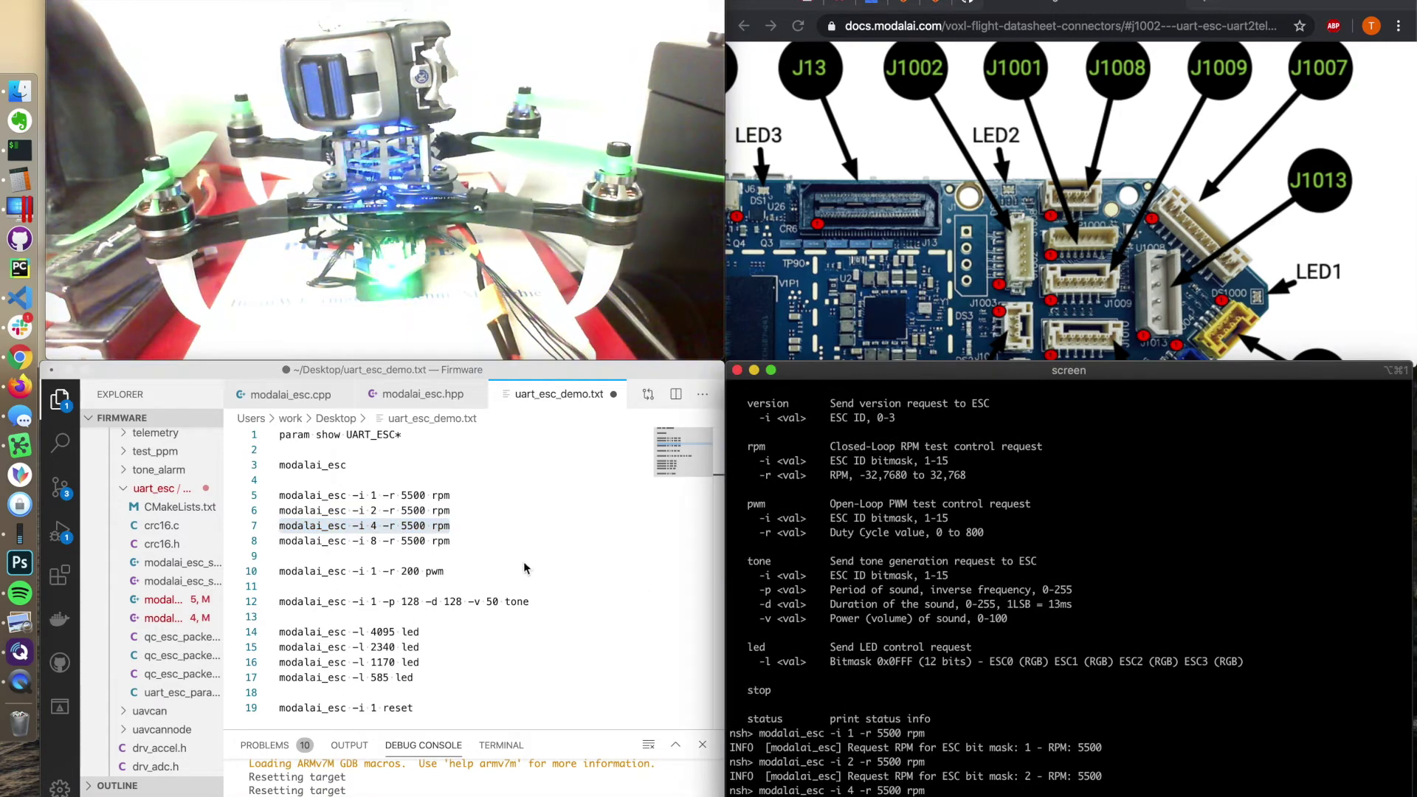
{"action": "left_click", "coordinate": [511, 545]}
{"action": "key", "text": "super+l"}
{"action": "key", "text": "super+c"}
{"action": "key", "text": "super+Tab"}
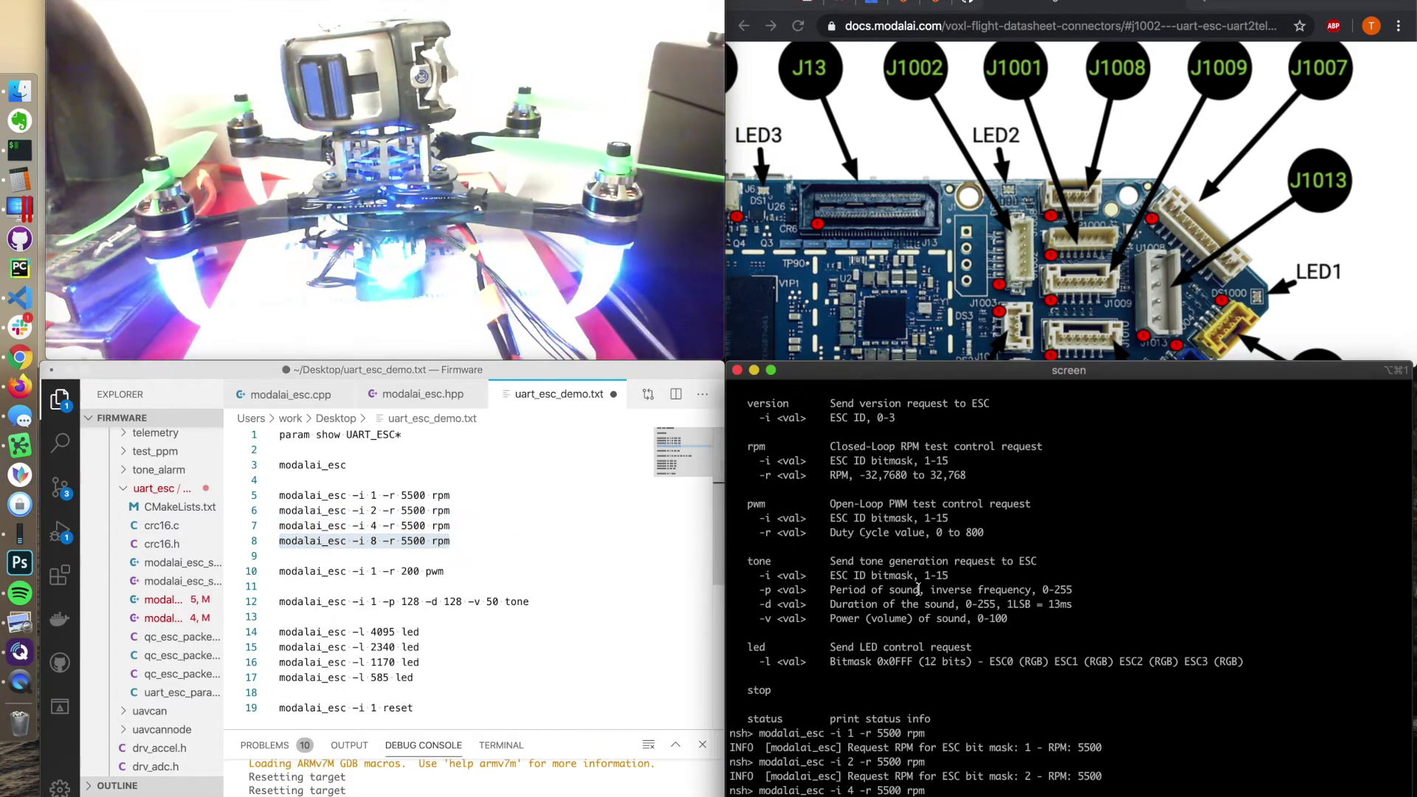
{"action": "key", "text": "super+v"}
Drive ESC 1 at PWM 200 and queue the tone command at the prompt.
{"action": "left_click", "coordinate": [438, 579]}
{"action": "key", "text": "super+l"}
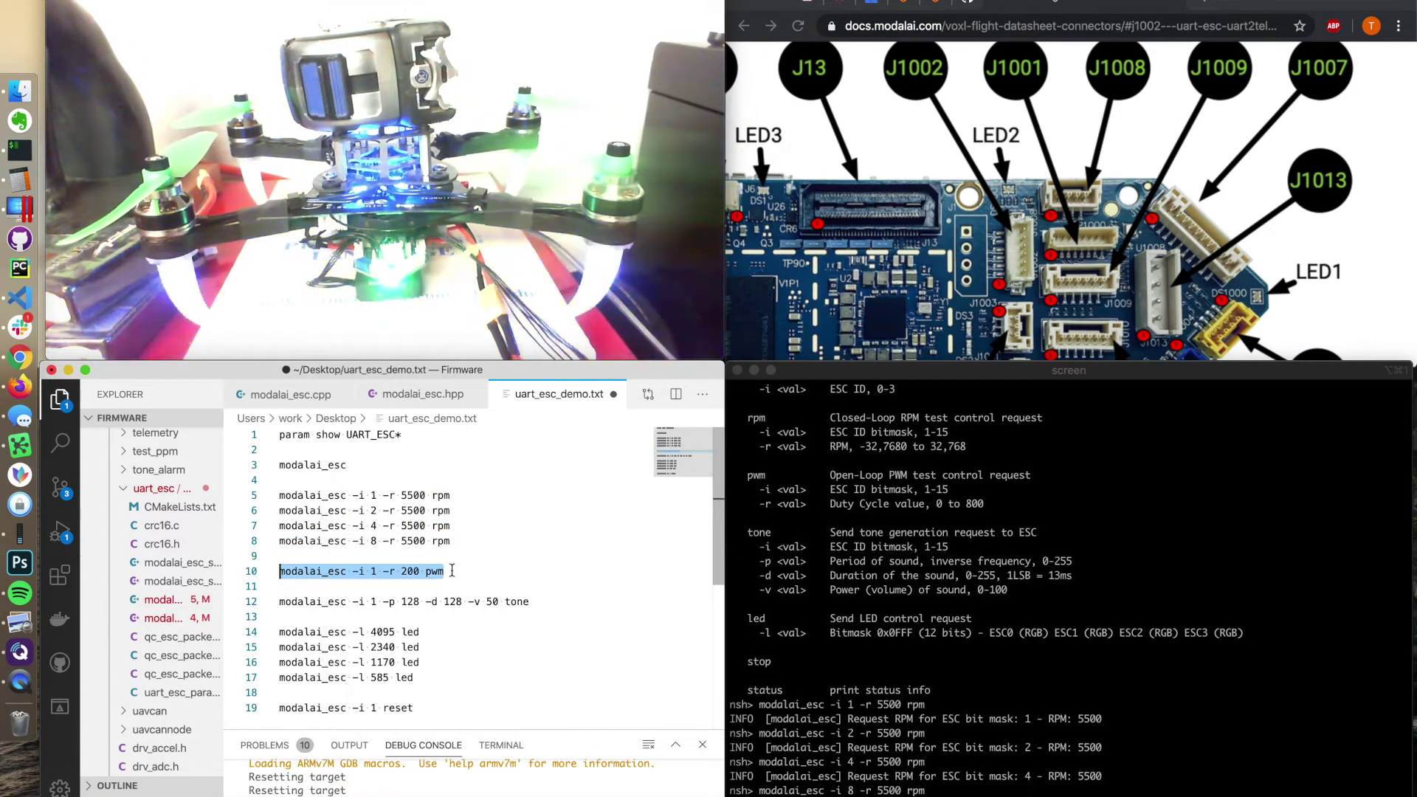
{"action": "key", "text": "super+c"}
{"action": "key", "text": "super+Tab"}
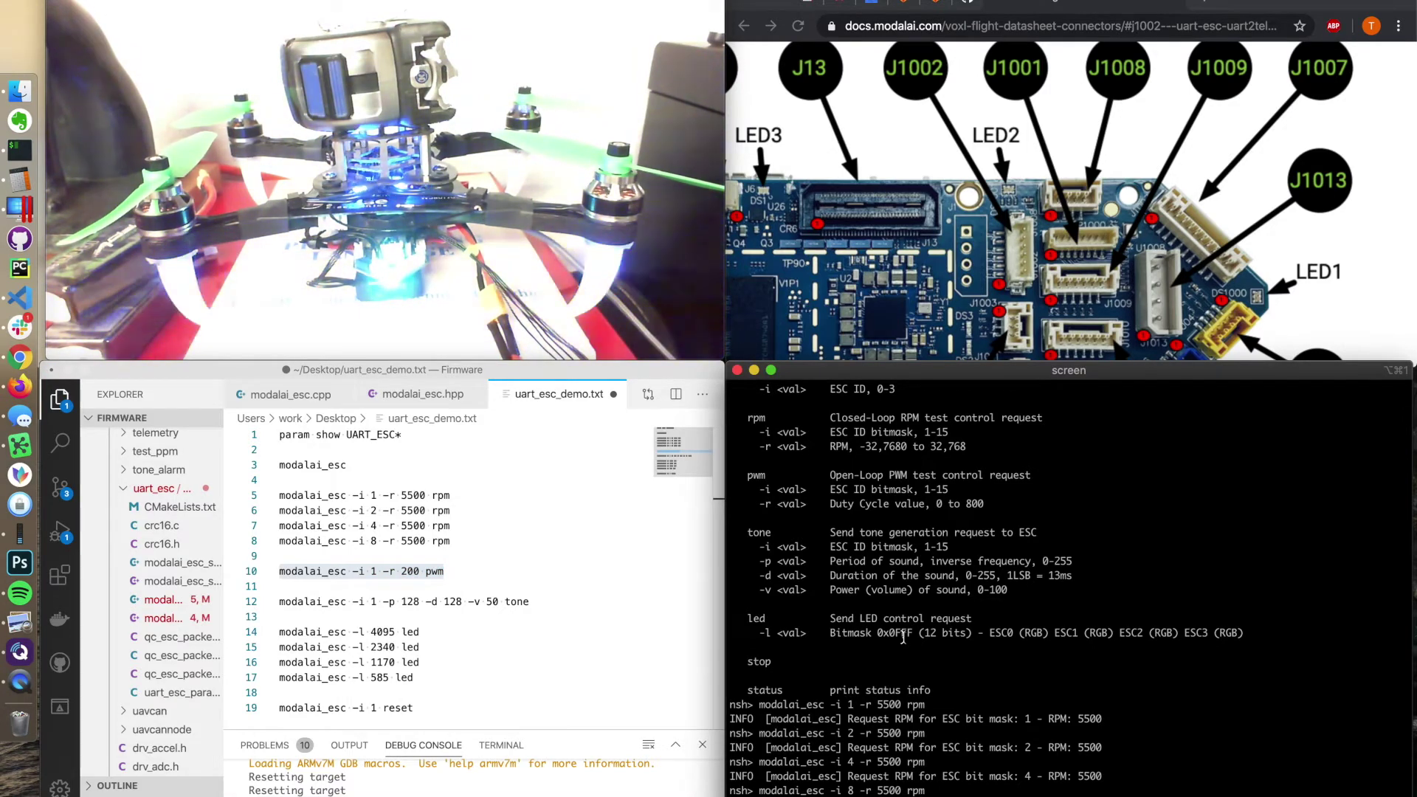
{"action": "key", "text": "Return"}
{"action": "key", "text": "super+v"}
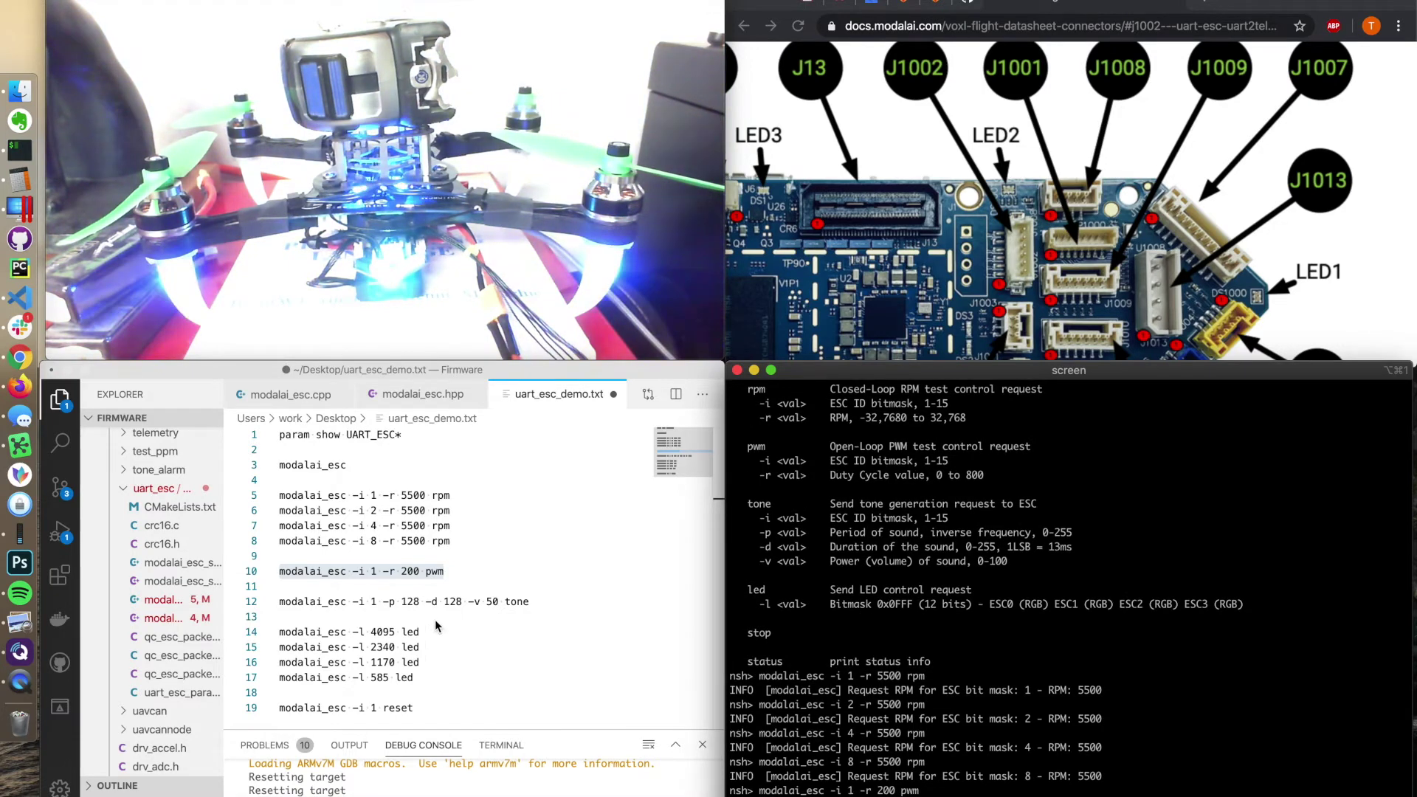
{"action": "left_click", "coordinate": [547, 604]}
{"action": "key", "text": "super+shift+Left"}
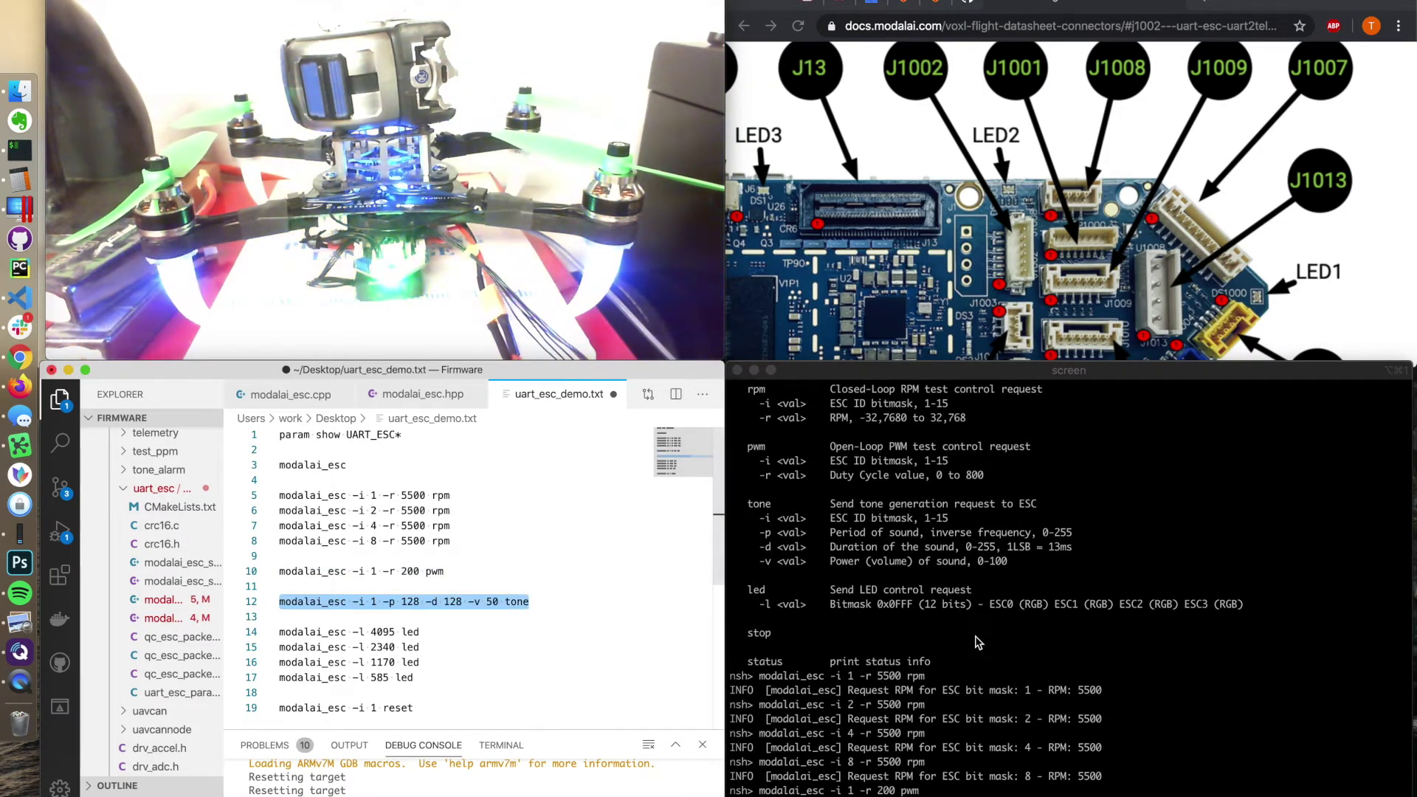
{"action": "left_click", "coordinate": [974, 636]}
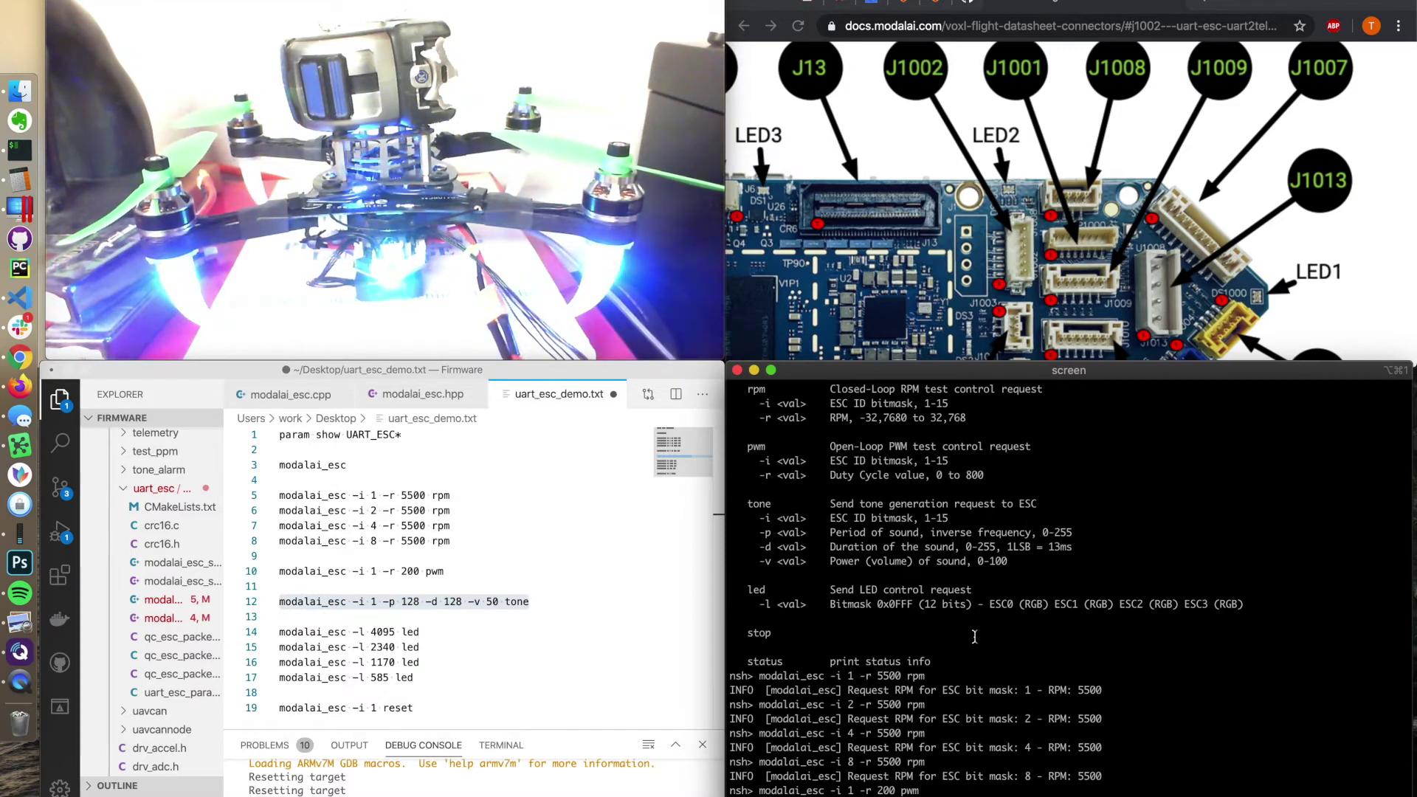
{"action": "key", "text": "Return"}
{"action": "key", "text": "super+v"}
{"action": "left_click", "coordinate": [453, 633]}
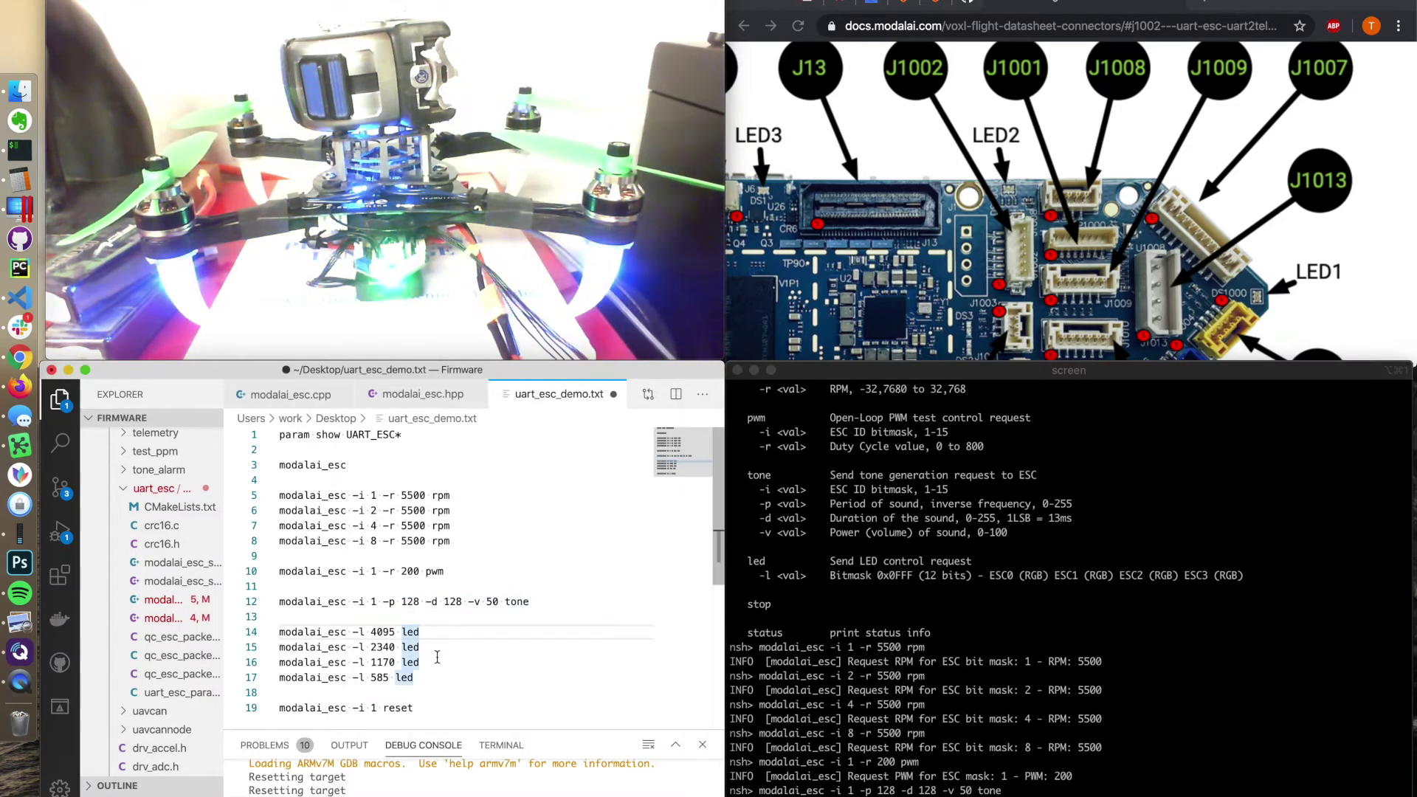
Play the queued tone and set the ESC LED patterns 1170 and 585.
{"action": "key", "text": "super+shift+Left"}
{"action": "left_click", "coordinate": [927, 606]}
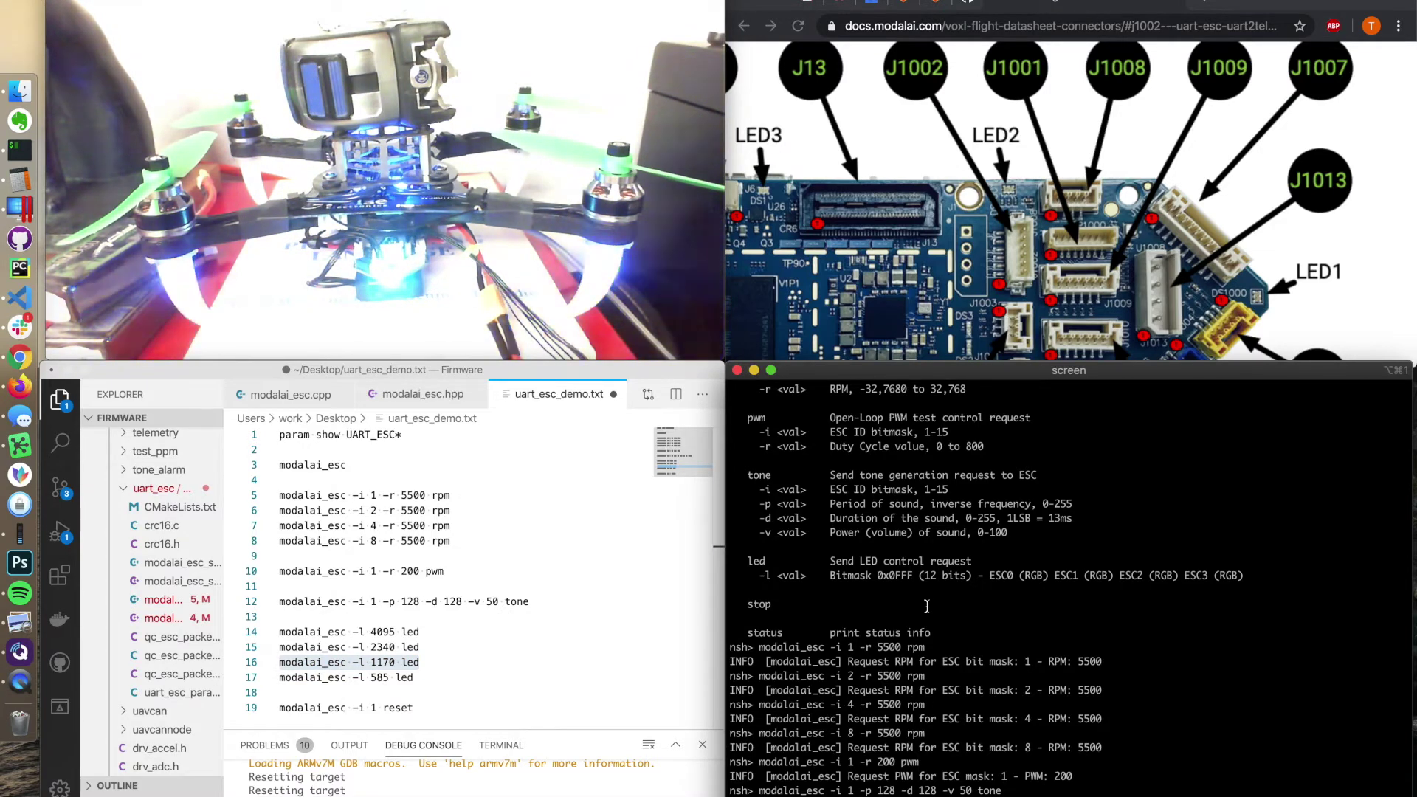
{"action": "key", "text": "super+v"}
{"action": "key", "text": "Return"}
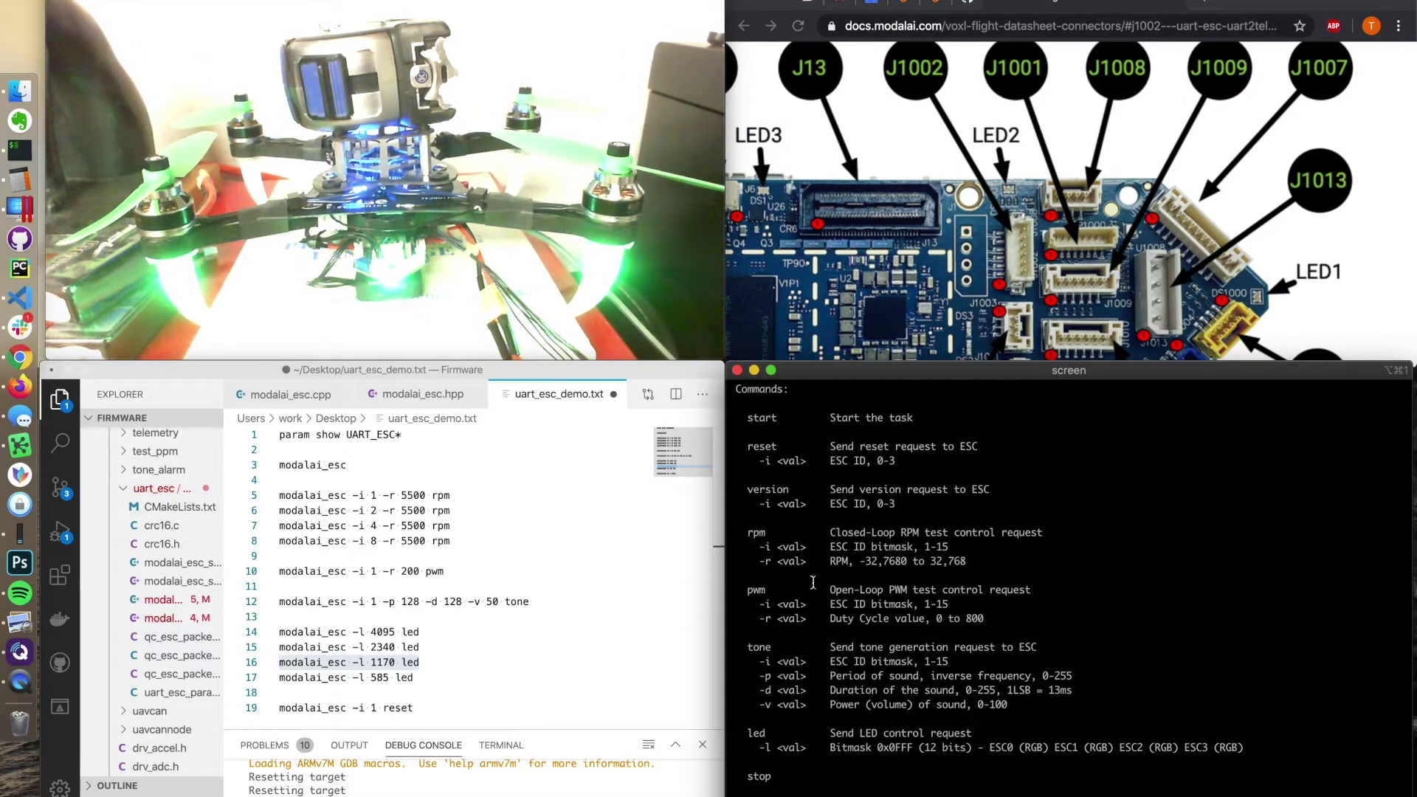
{"action": "left_click", "coordinate": [446, 680]}
{"action": "key", "text": "shift+Home"}
{"action": "key", "text": "super+c"}
{"action": "key", "text": "super+Tab"}
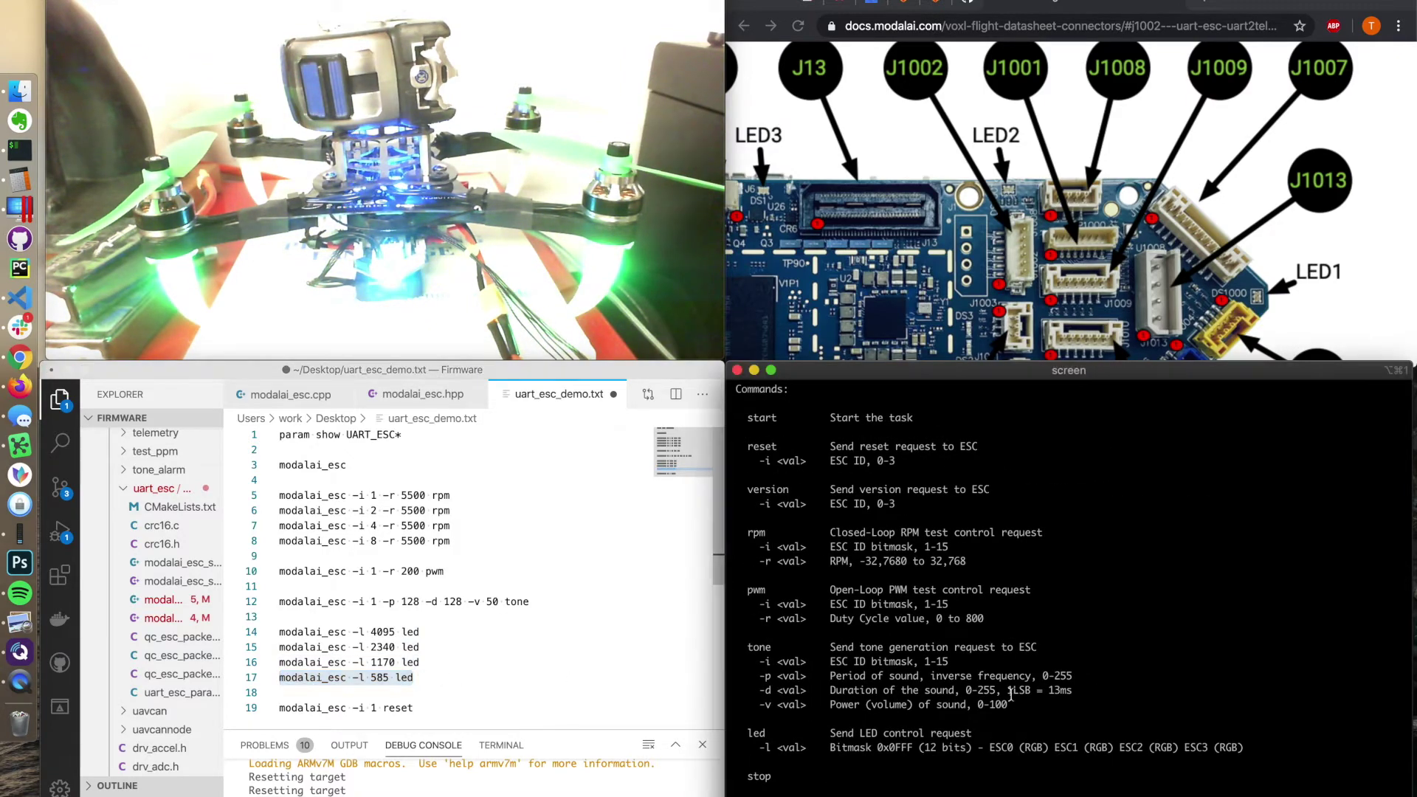
{"action": "key", "text": "super+v"}
{"action": "key", "text": "Return"}
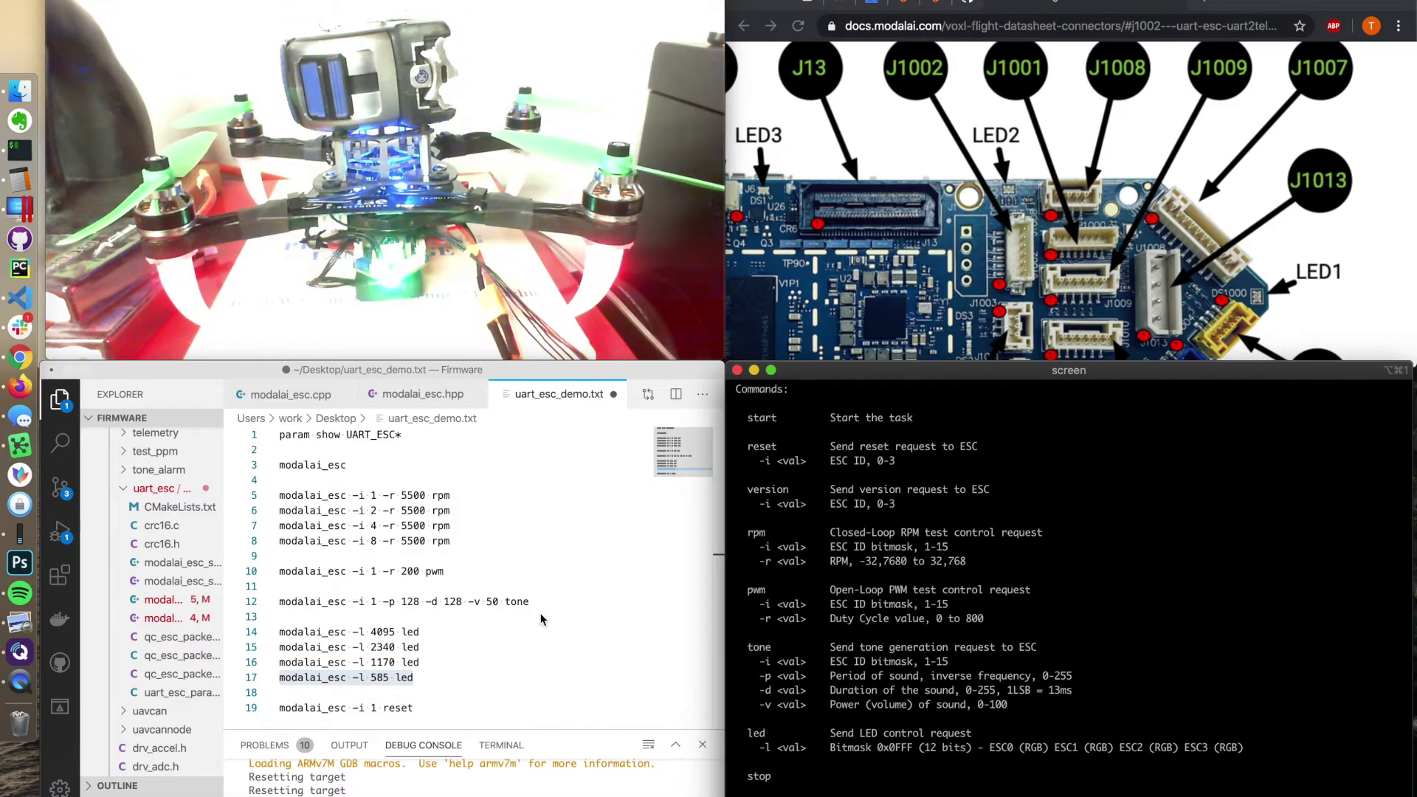
Reset ESC 1 with modalai_esc -i 1 reset so the board reboots.
{"action": "key", "text": "super+Tab"}
{"action": "left_click", "coordinate": [512, 707]}
{"action": "key", "text": "shift+Home"}
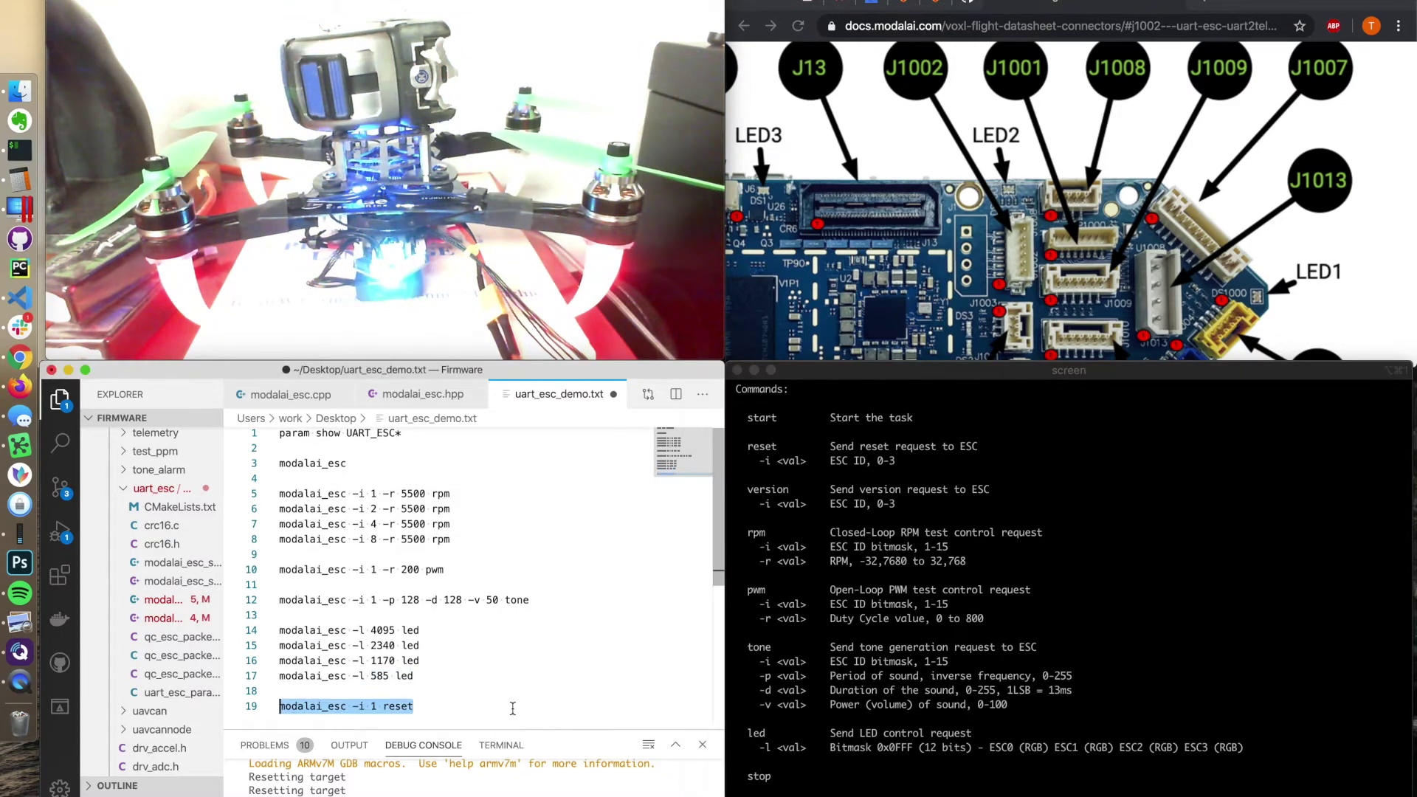
{"action": "key", "text": "super+c"}
{"action": "key", "text": "super+Tab"}
{"action": "key", "text": "super+v"}
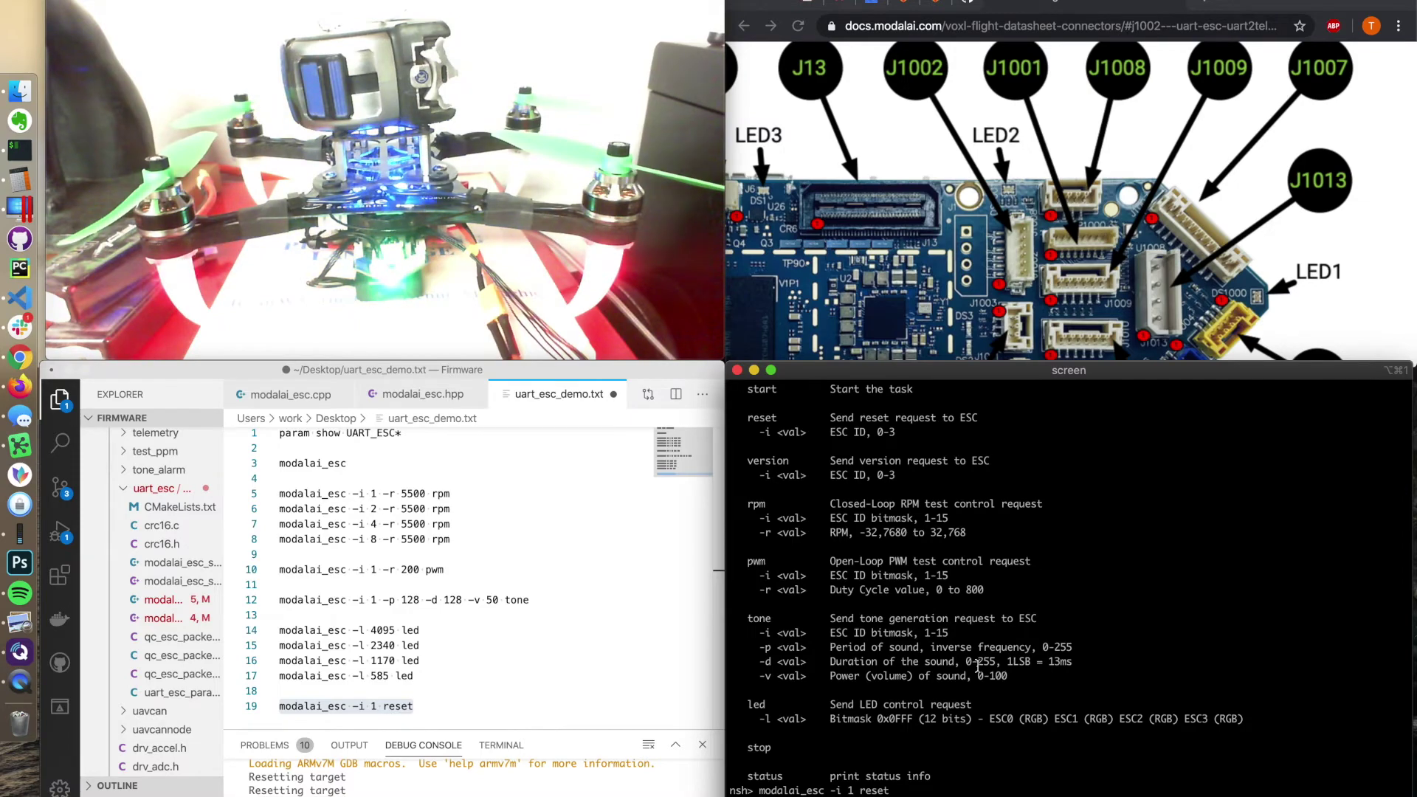
{"action": "key", "text": "Return"}
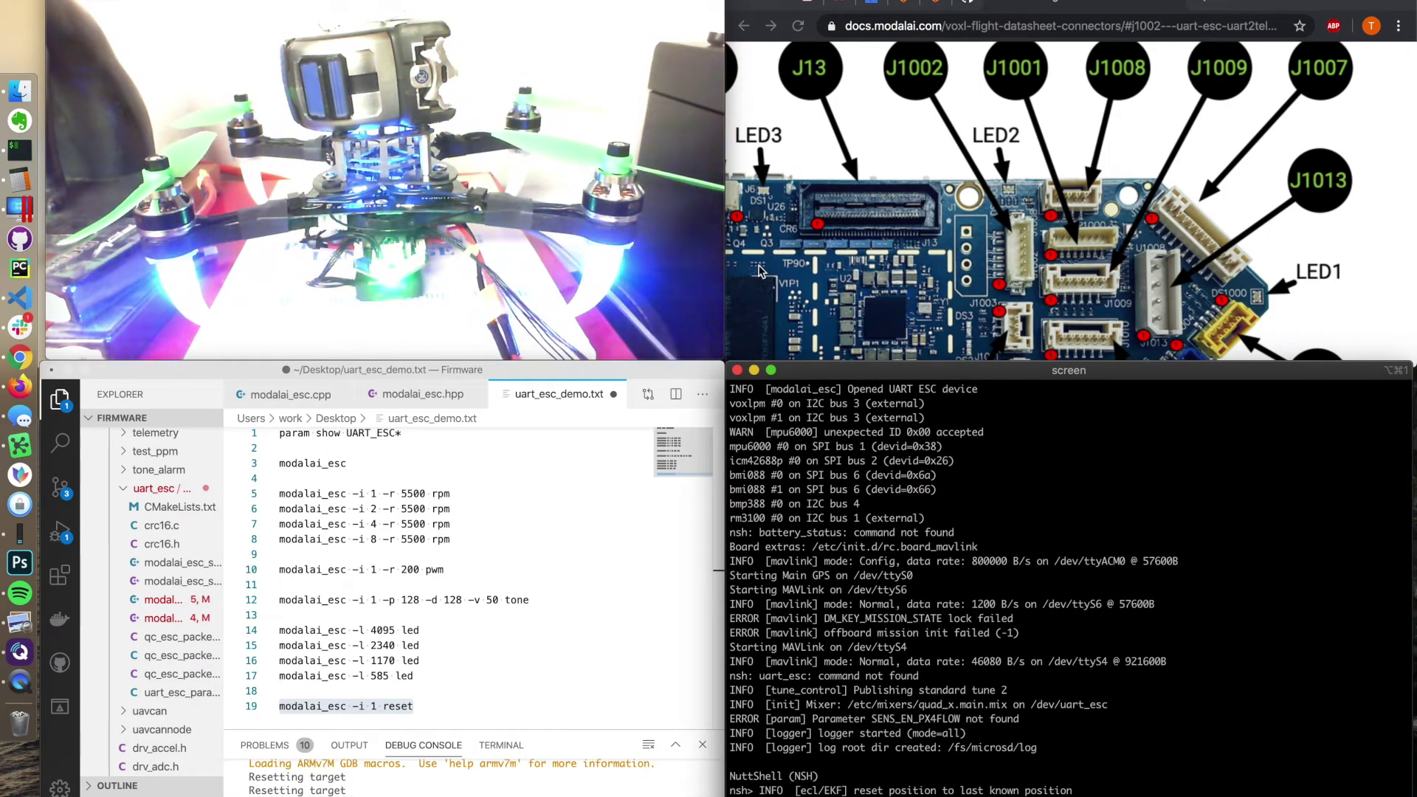
{"action": "mouse_move", "coordinate": [609, 251]}
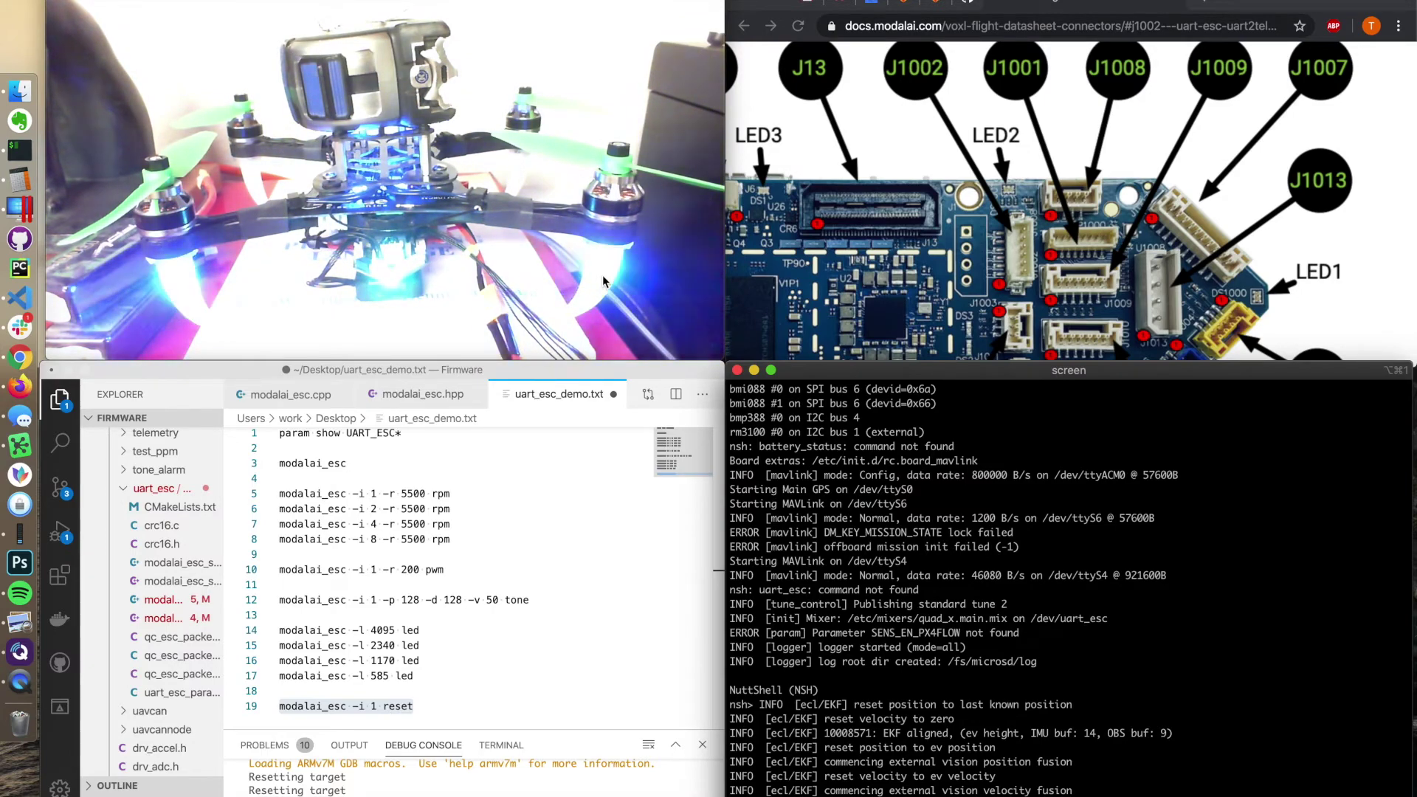
{"action": "left_click", "coordinate": [602, 274]}
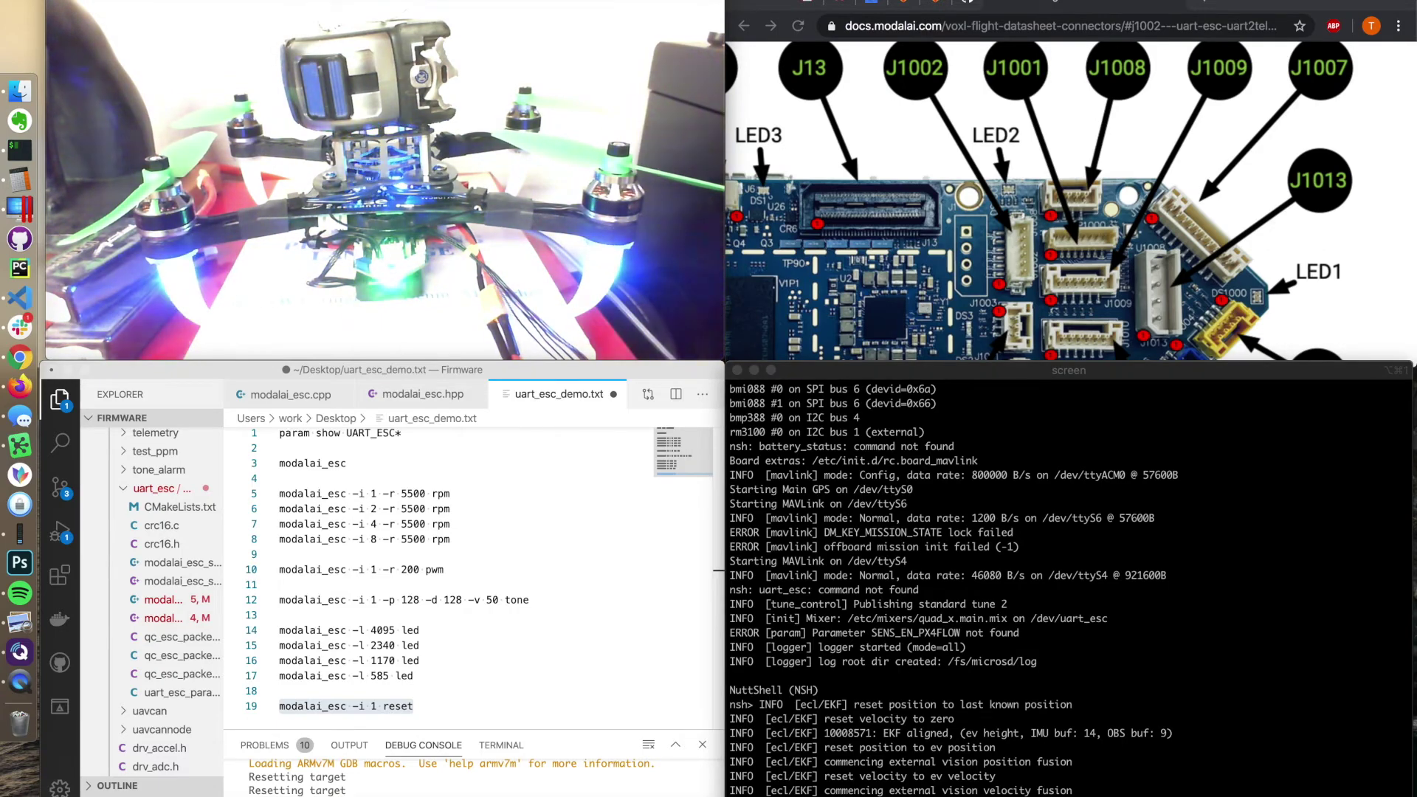